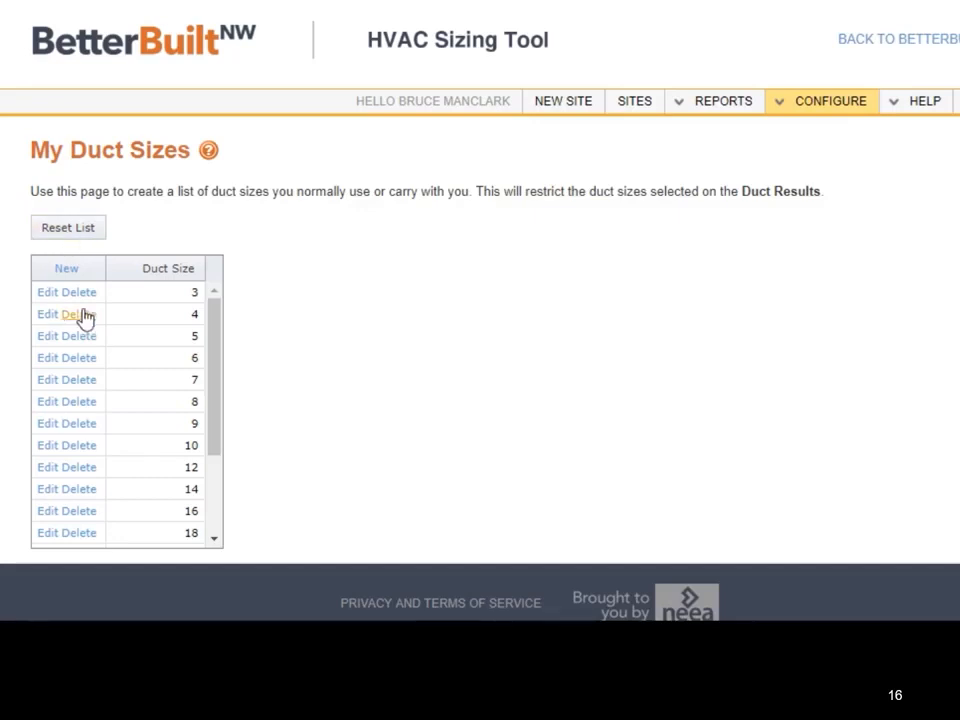
Delete duct sizes 3, 5 and 7 from the My Duct Sizes list.
{"action": "left_click", "coordinate": [80, 296]}
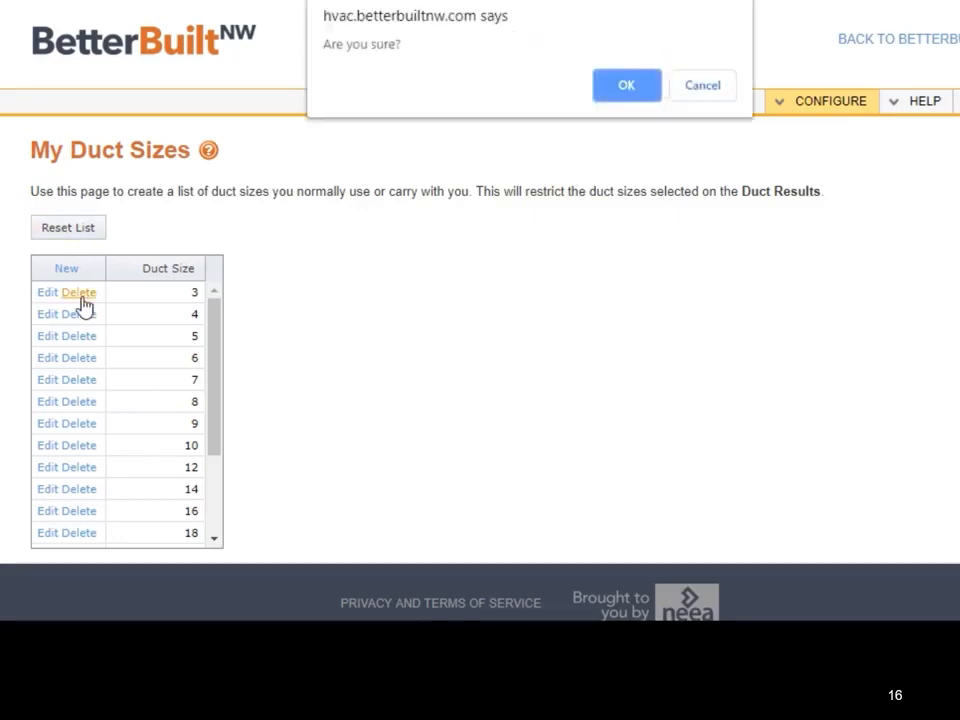
{"action": "left_click", "coordinate": [627, 88]}
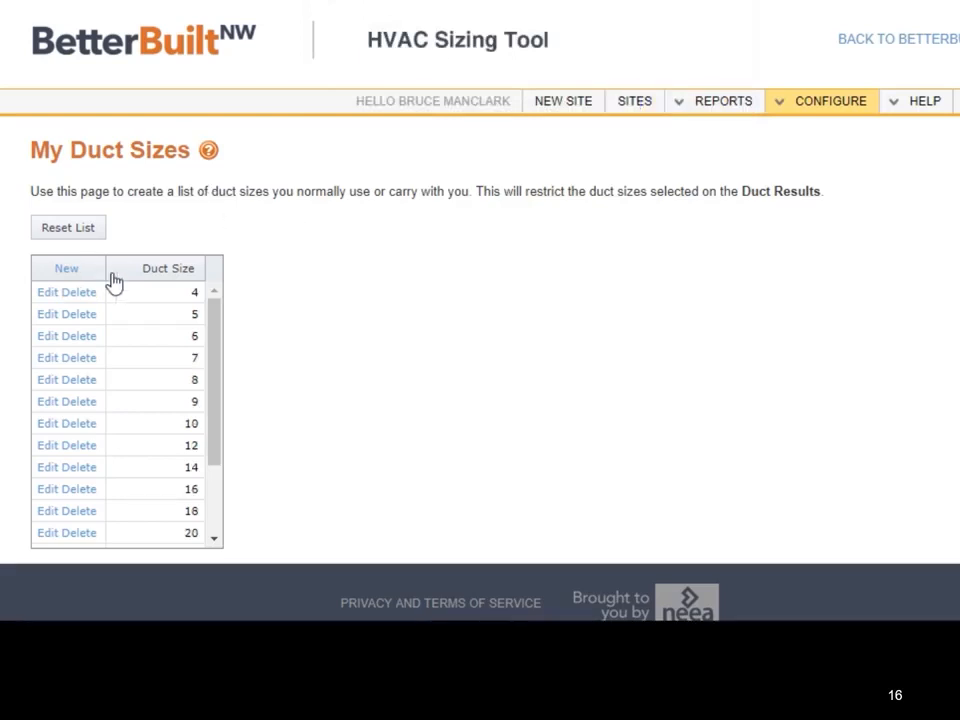
{"action": "left_click", "coordinate": [91, 315]}
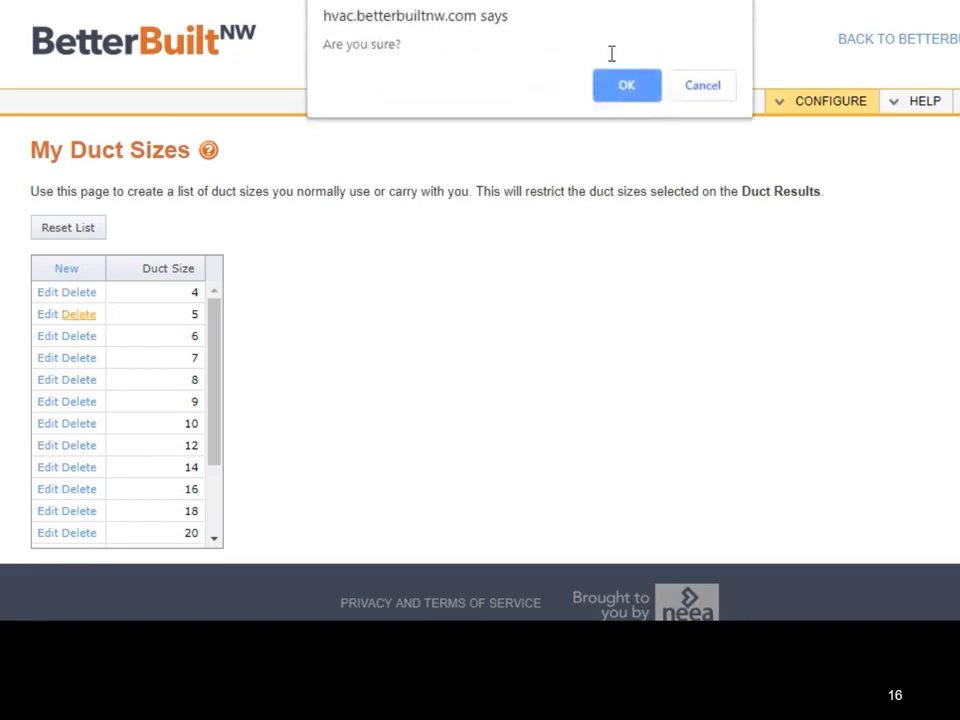
{"action": "left_click", "coordinate": [630, 93]}
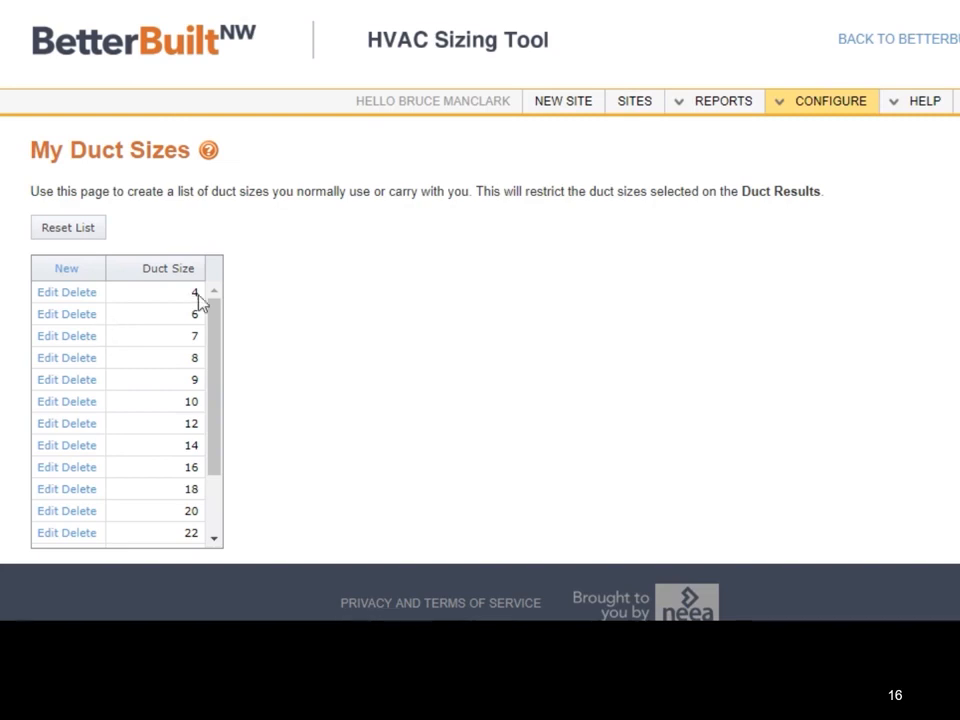
{"action": "left_click", "coordinate": [82, 338]}
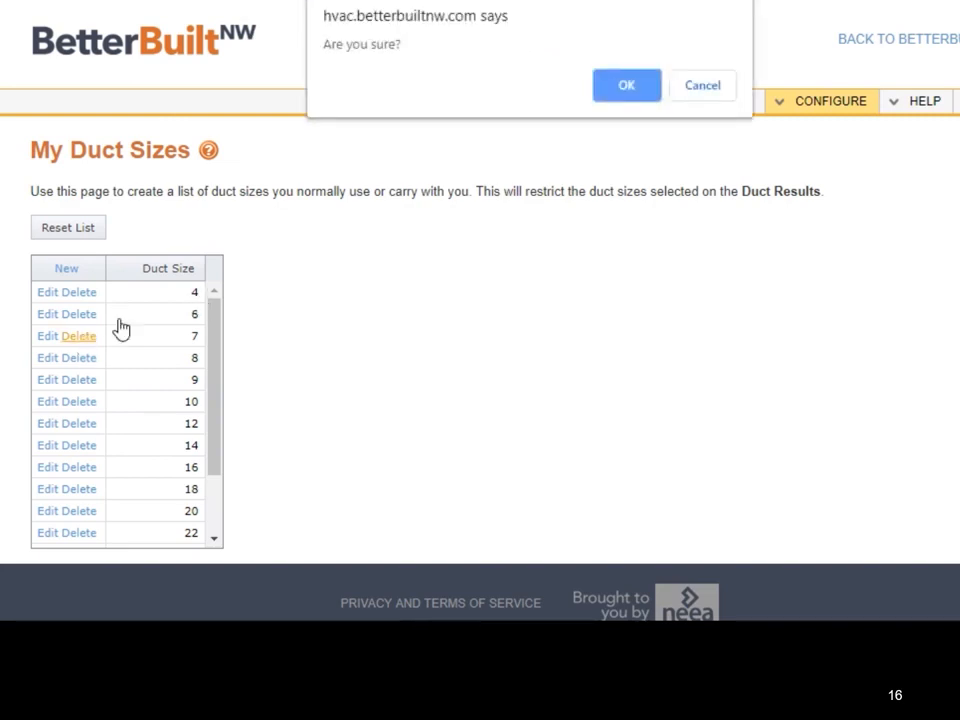
{"action": "left_click", "coordinate": [627, 88]}
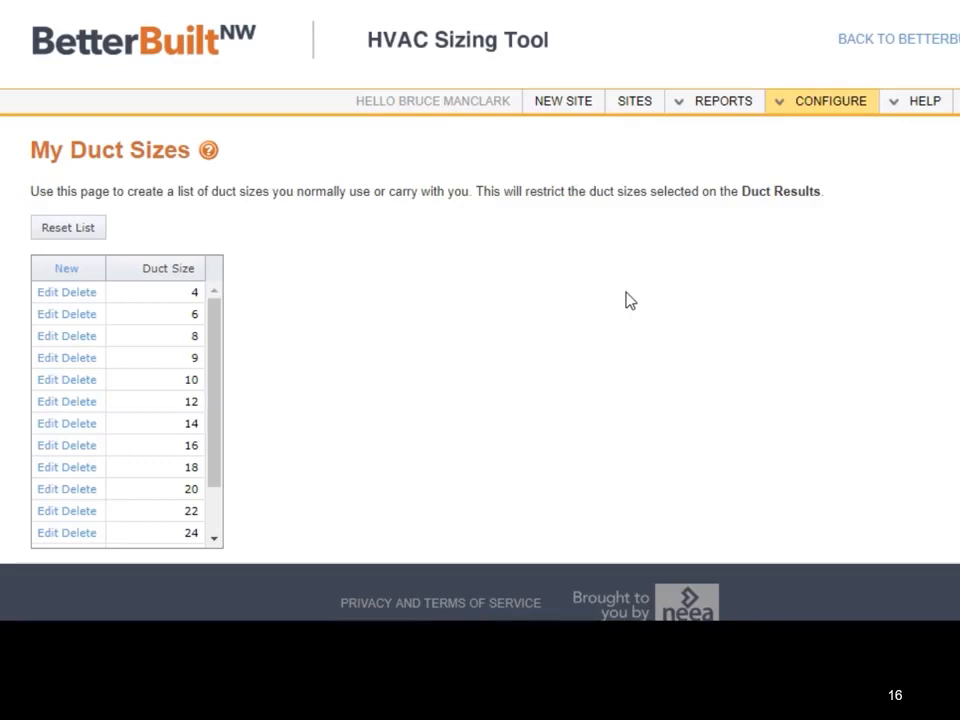
{"action": "mouse_move", "coordinate": [551, 2]}
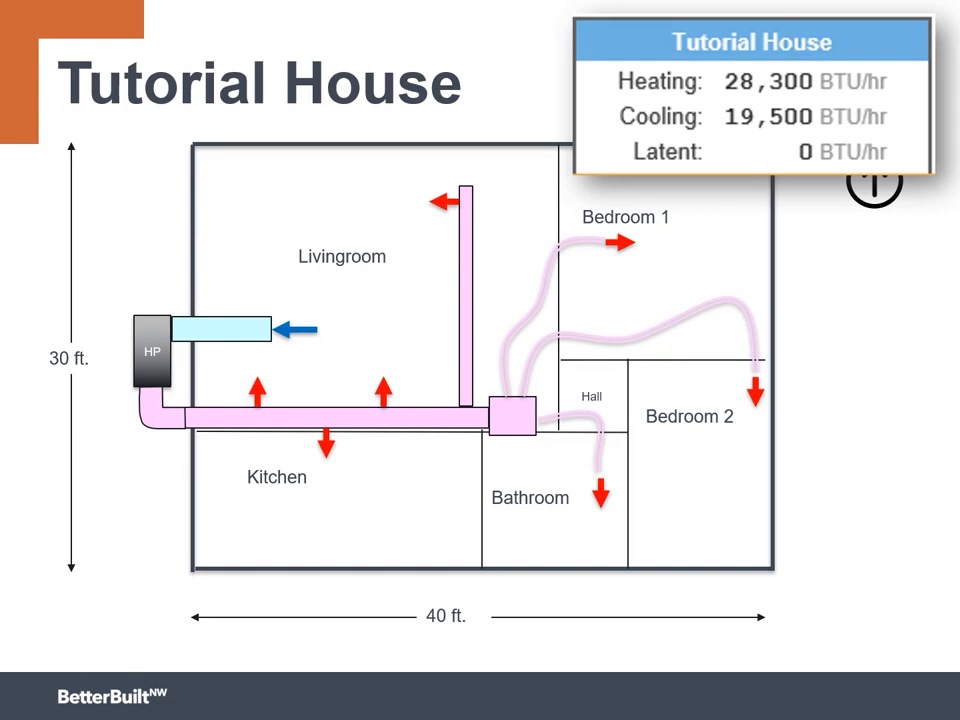
{"action": "key", "text": "Right"}
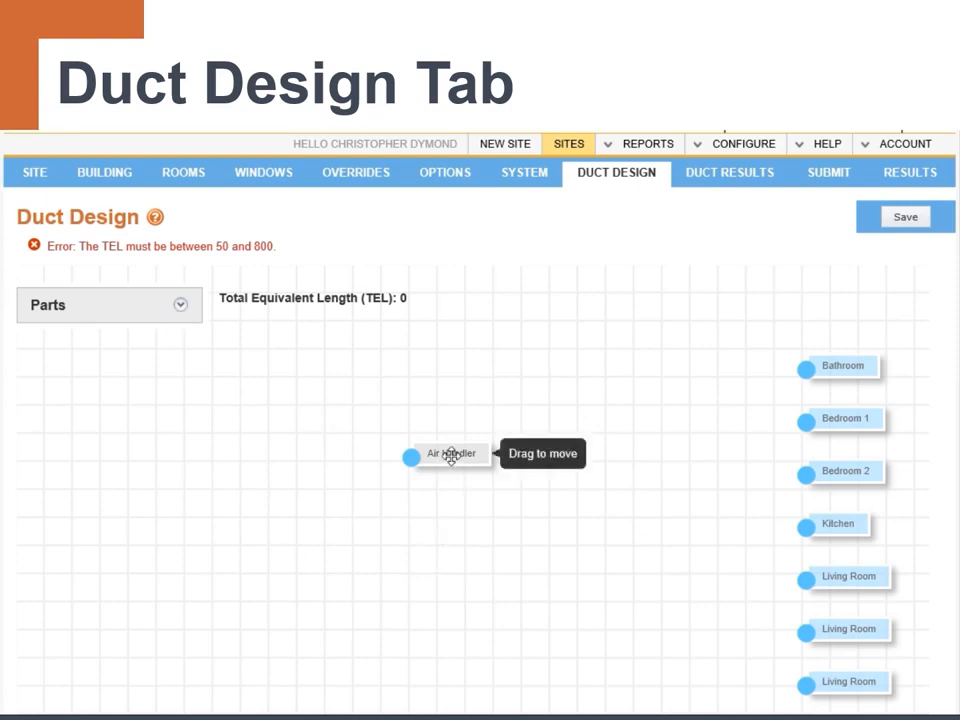
Shift the Air Handler further left on the duct design grid and move Bathroom, Bedroom 1 and Bedroom 2 slightly upward.
{"action": "left_click_drag", "start_coordinate": [451, 455], "coordinate": [349, 449]}
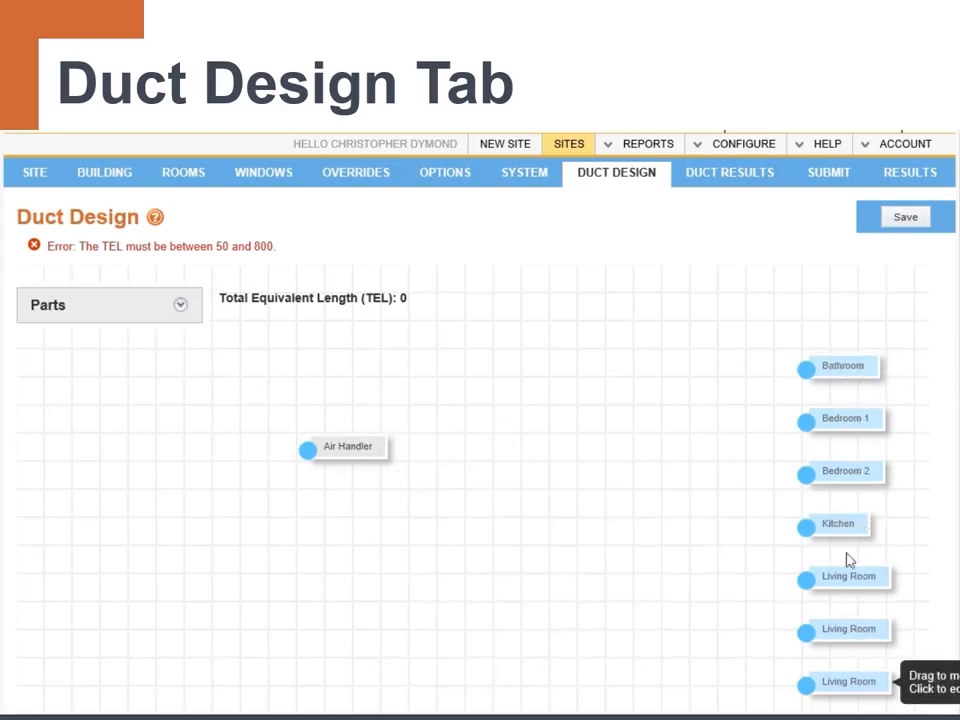
{"action": "left_click_drag", "start_coordinate": [840, 366], "coordinate": [814, 314]}
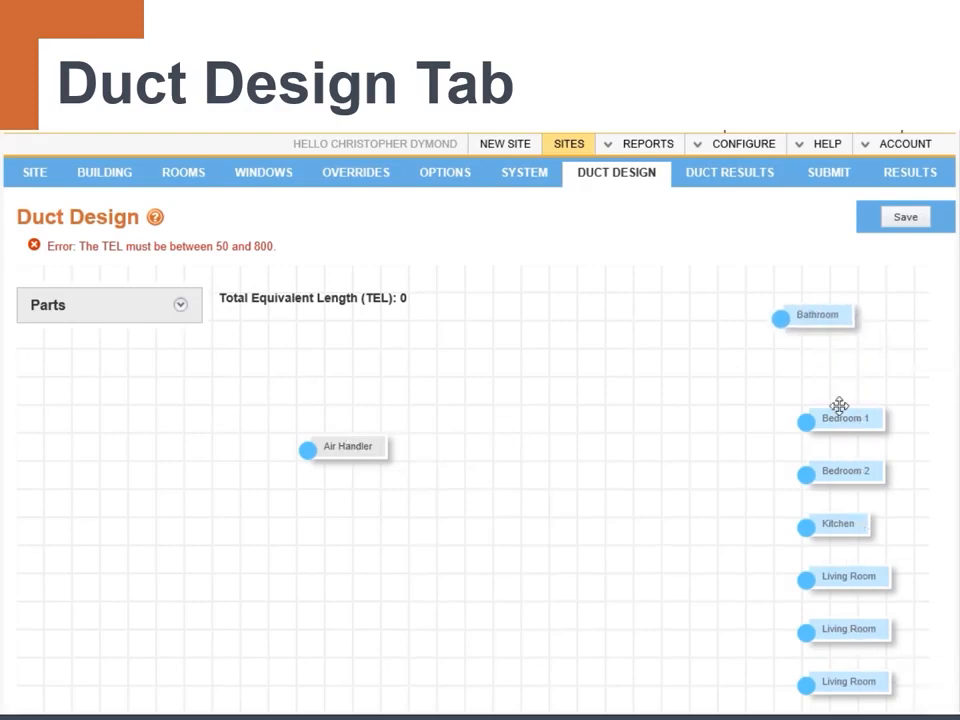
{"action": "left_click_drag", "start_coordinate": [850, 417], "coordinate": [831, 362]}
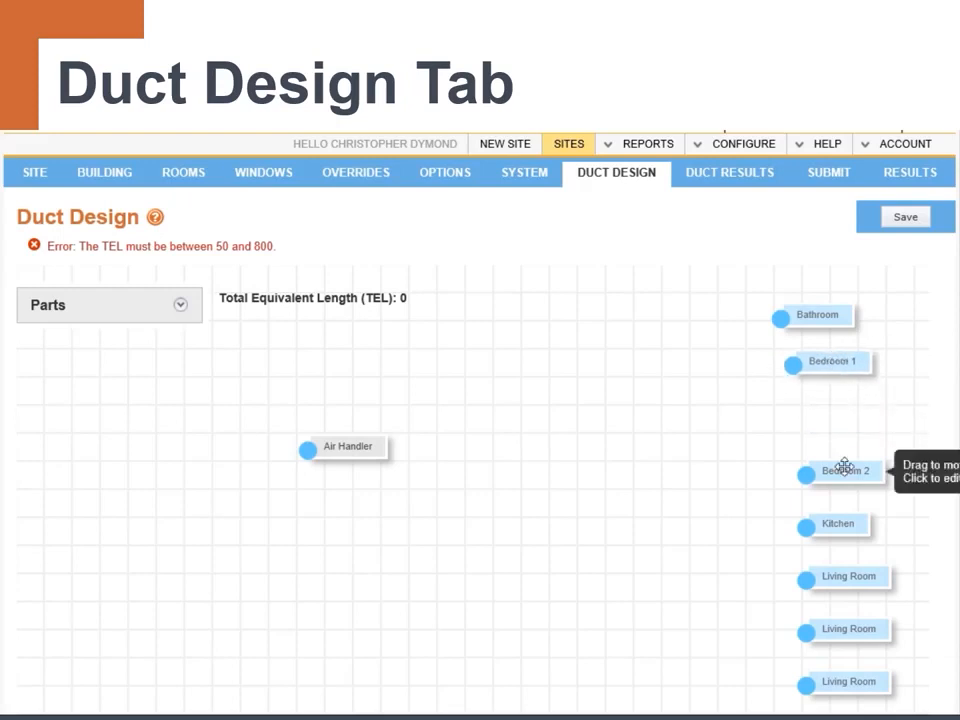
{"action": "left_click_drag", "start_coordinate": [844, 465], "coordinate": [810, 416]}
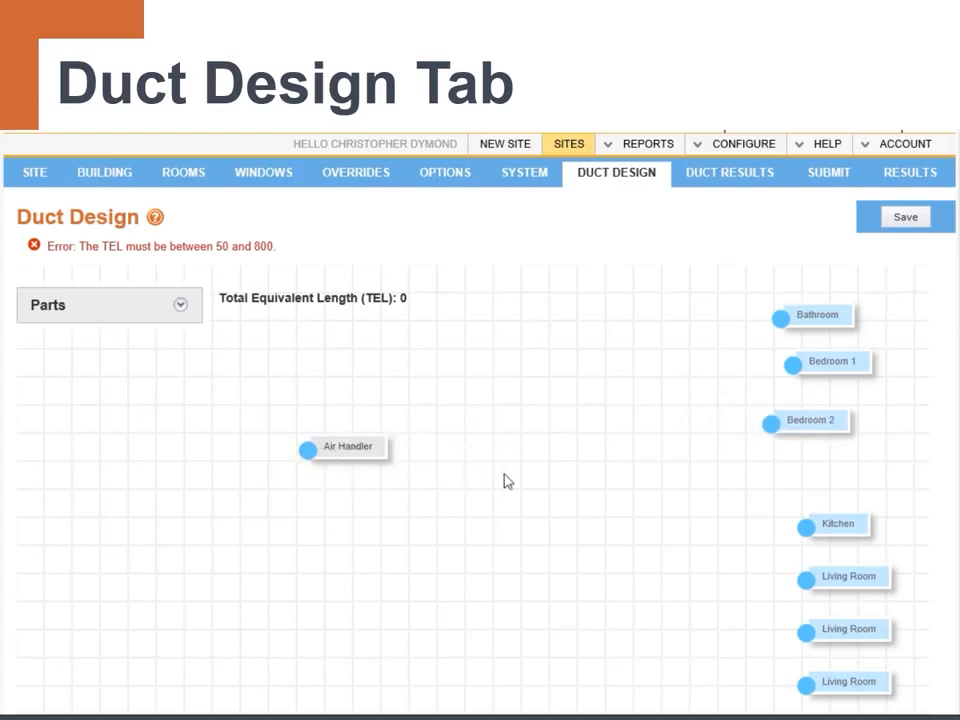
Add a Return part above the Air Handler and connect it to the Air Handler.
{"action": "left_click", "coordinate": [180, 310]}
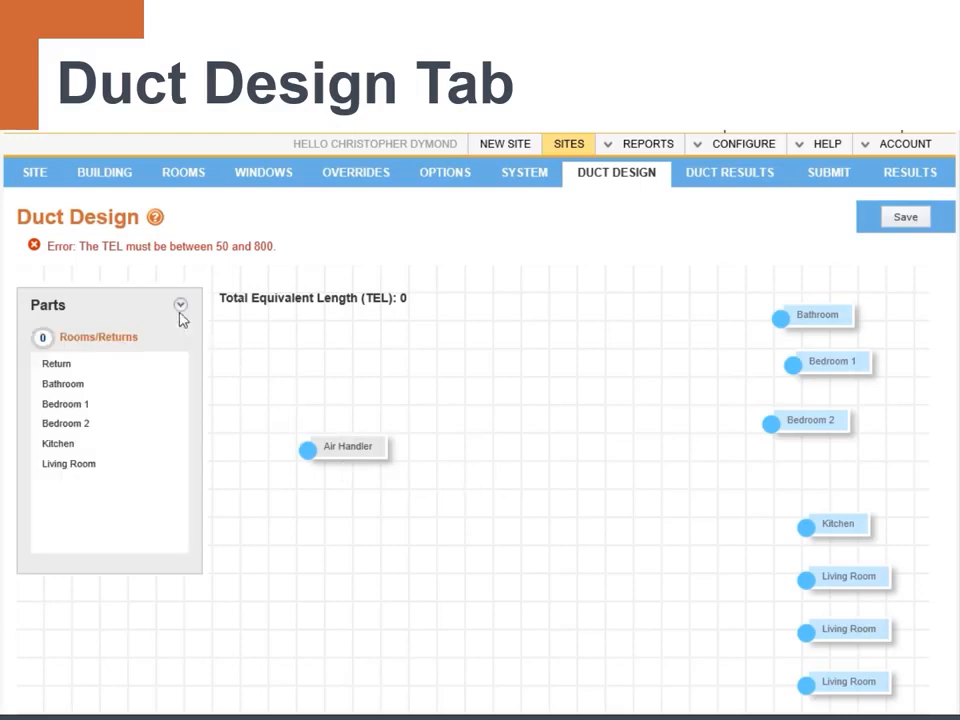
{"action": "left_click_drag", "start_coordinate": [90, 369], "coordinate": [328, 360]}
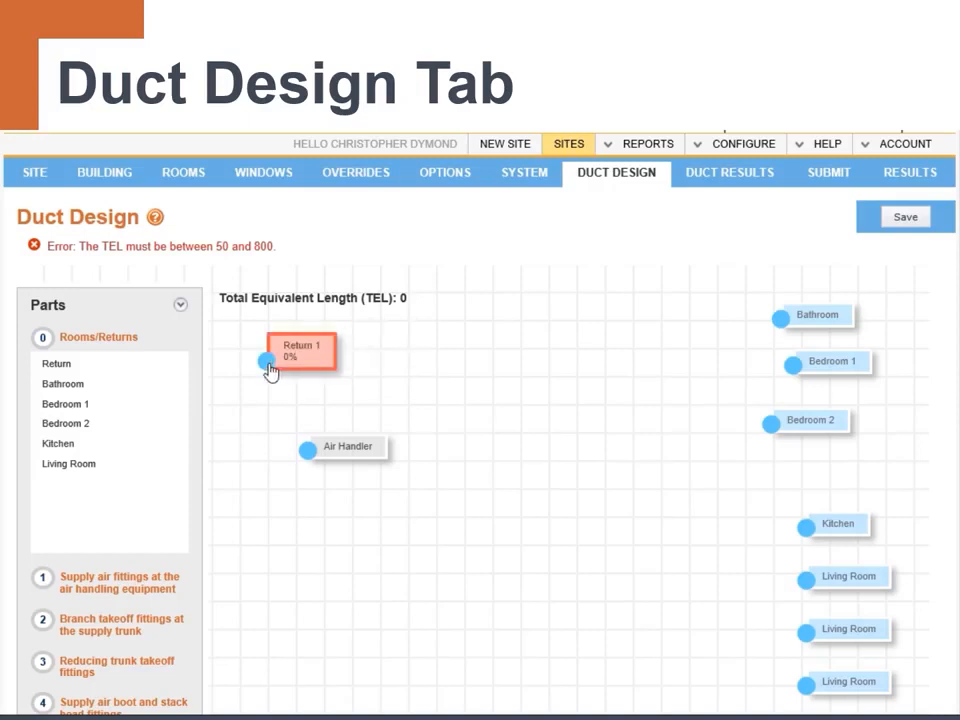
{"action": "left_click_drag", "start_coordinate": [268, 365], "coordinate": [311, 456]}
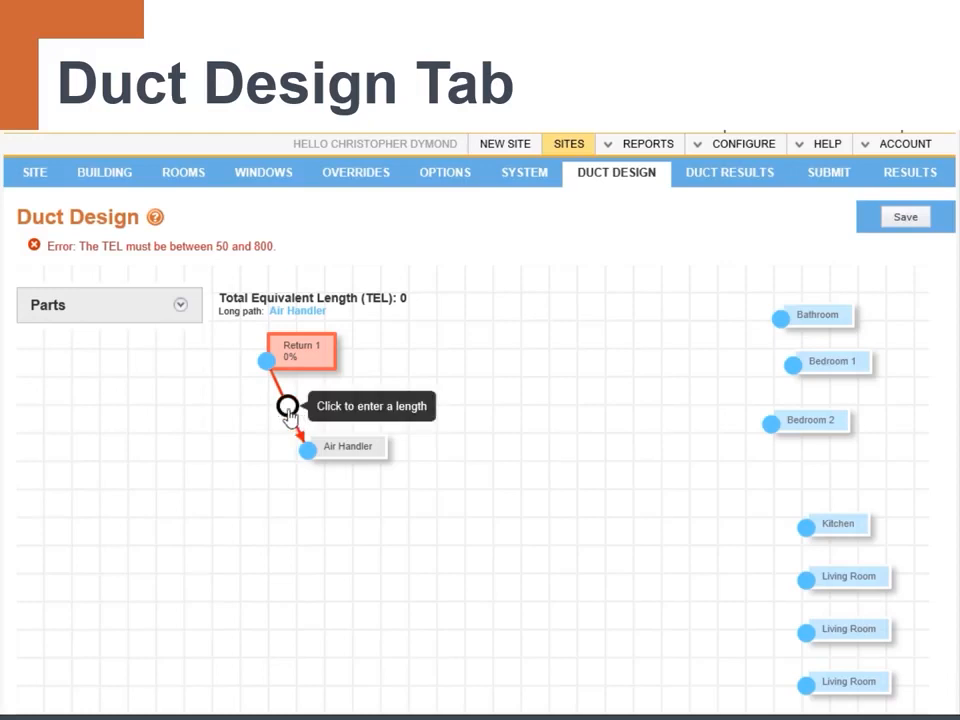
Set the straight duct length between the return and the Air Handler to 15.
{"action": "left_click", "coordinate": [288, 409]}
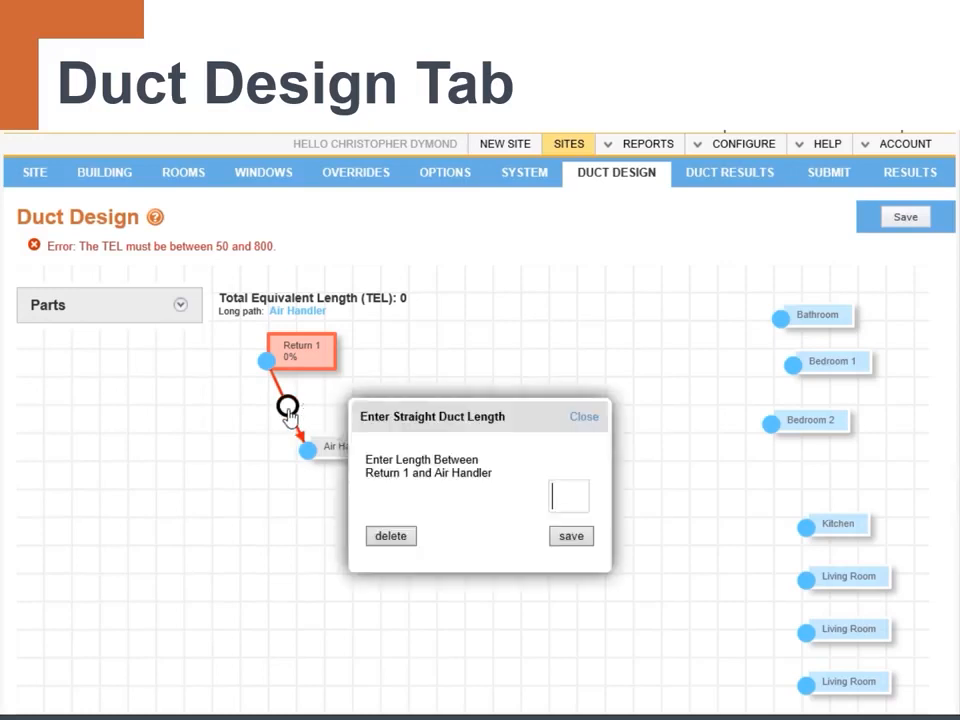
{"action": "type", "text": "15"}
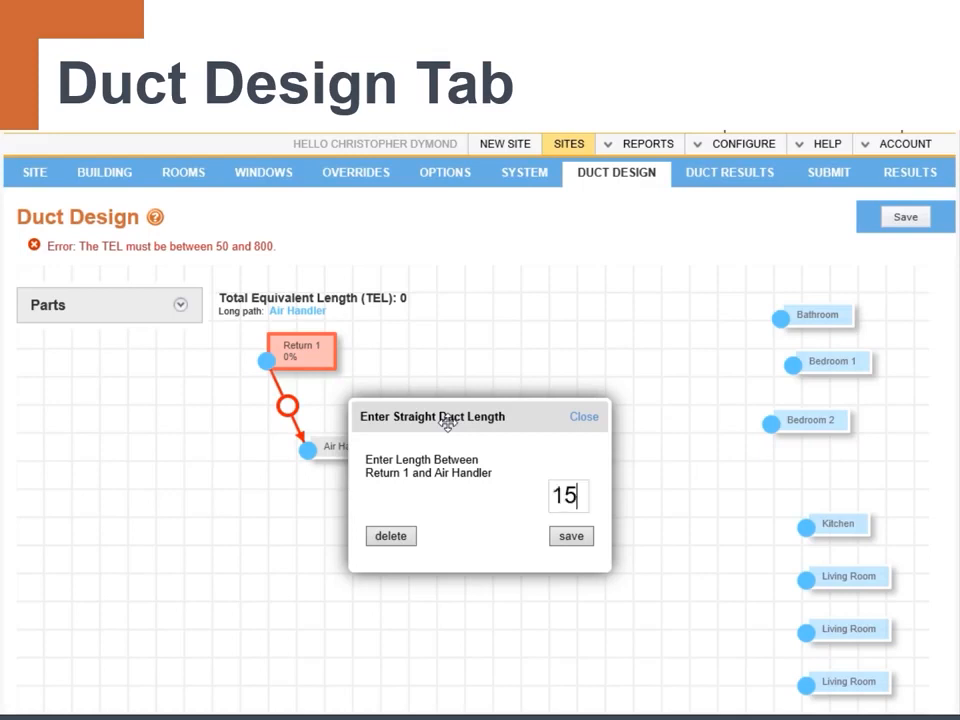
{"action": "left_click", "coordinate": [563, 538]}
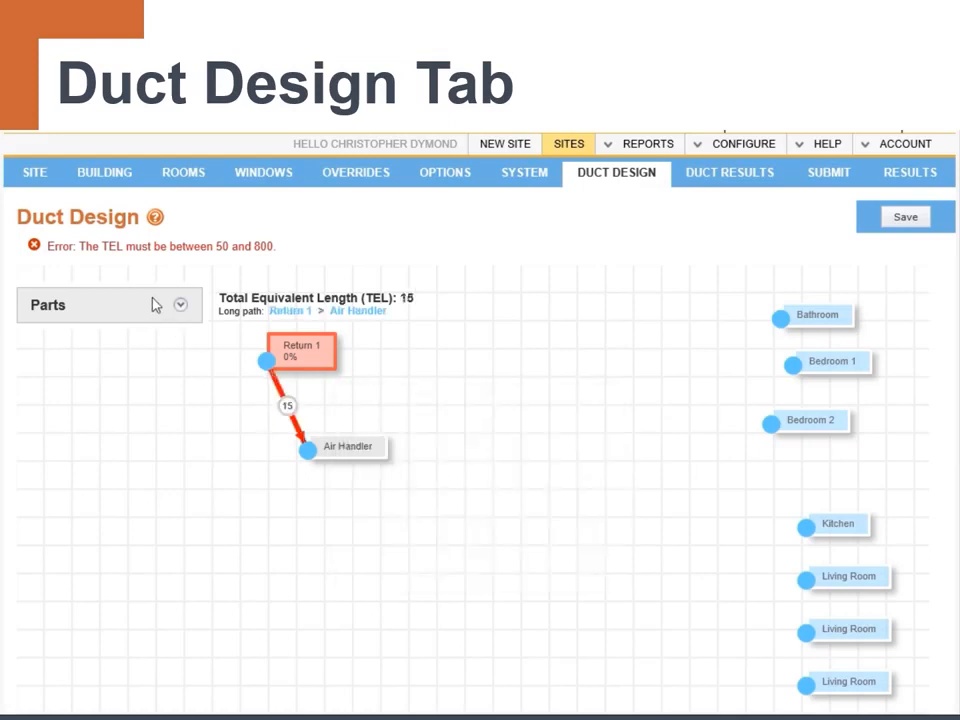
Add a G1 Medium supply air fitting to the right of the Air Handler and connect the Air Handler to it.
{"action": "left_click", "coordinate": [182, 308]}
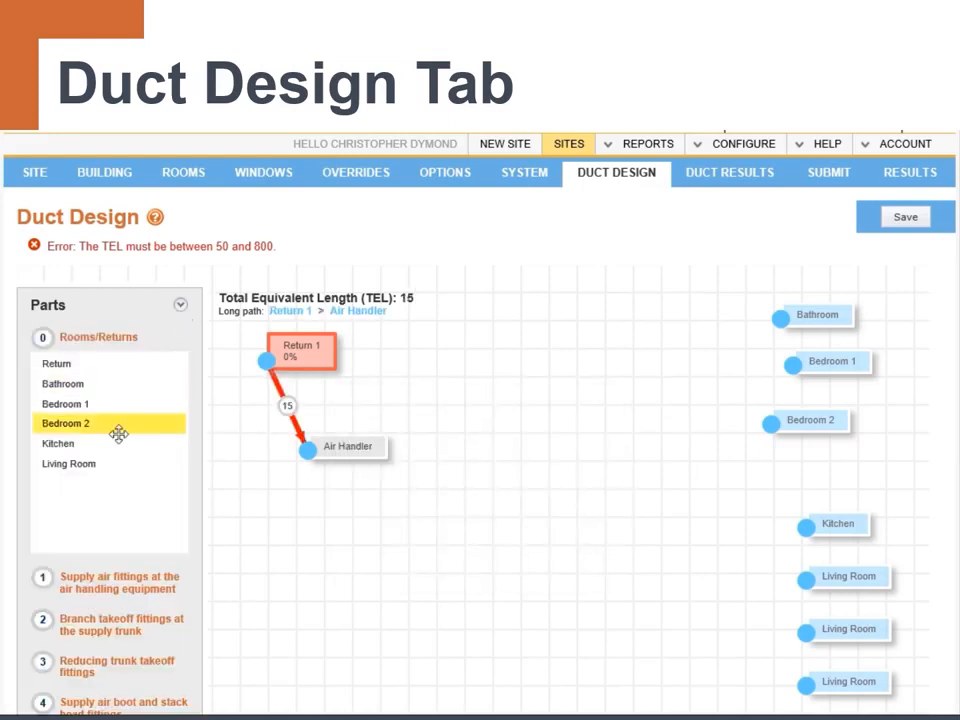
{"action": "left_click", "coordinate": [131, 597]}
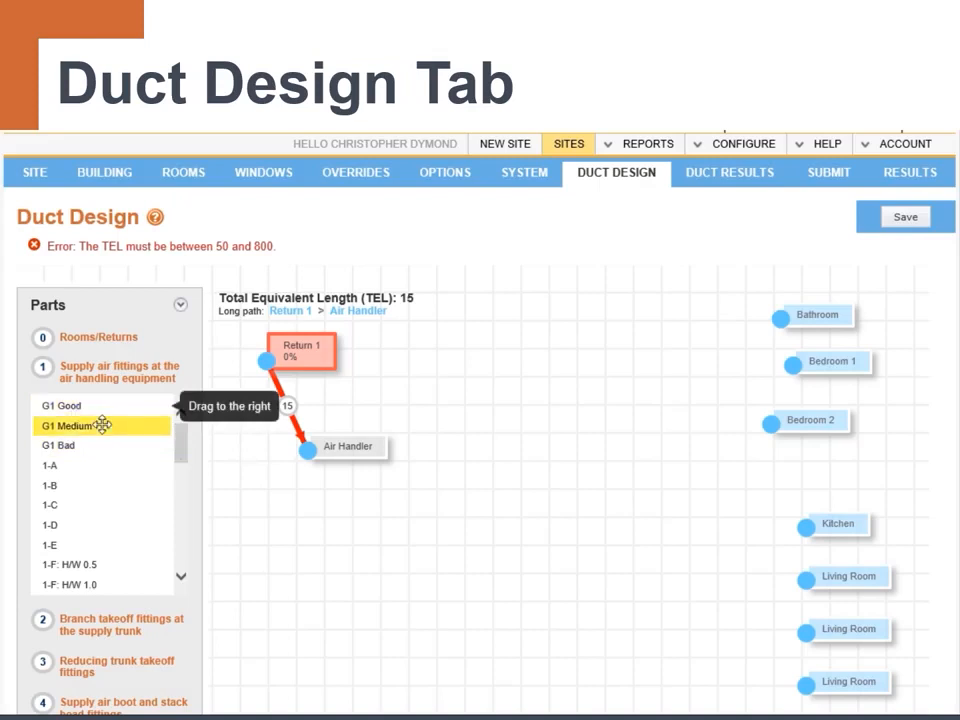
{"action": "left_click_drag", "start_coordinate": [86, 426], "coordinate": [510, 465]}
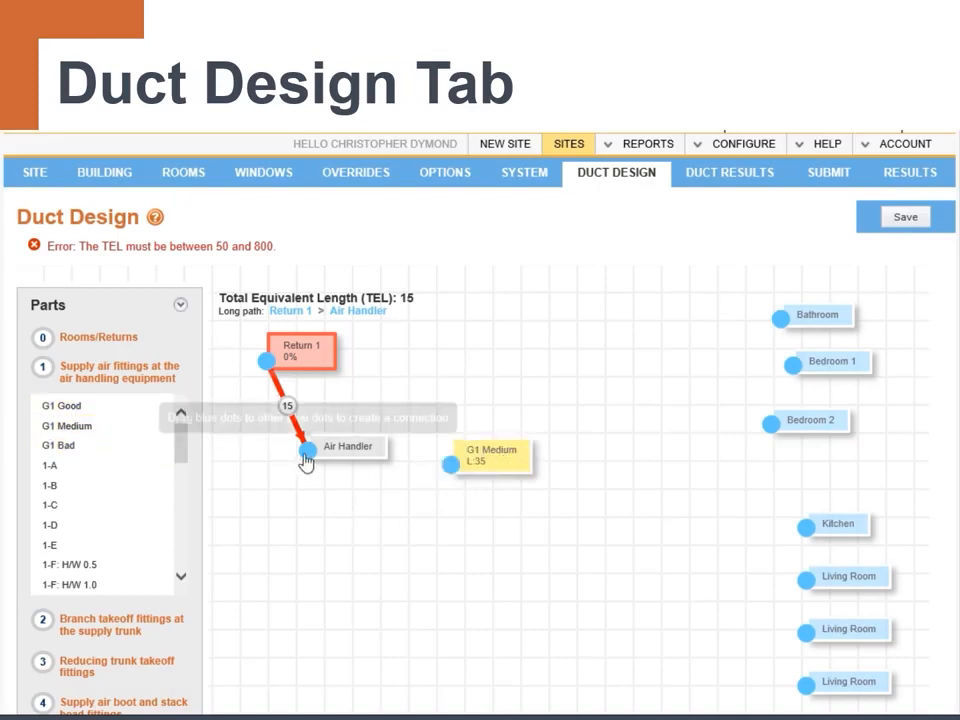
{"action": "left_click_drag", "start_coordinate": [309, 456], "coordinate": [451, 481]}
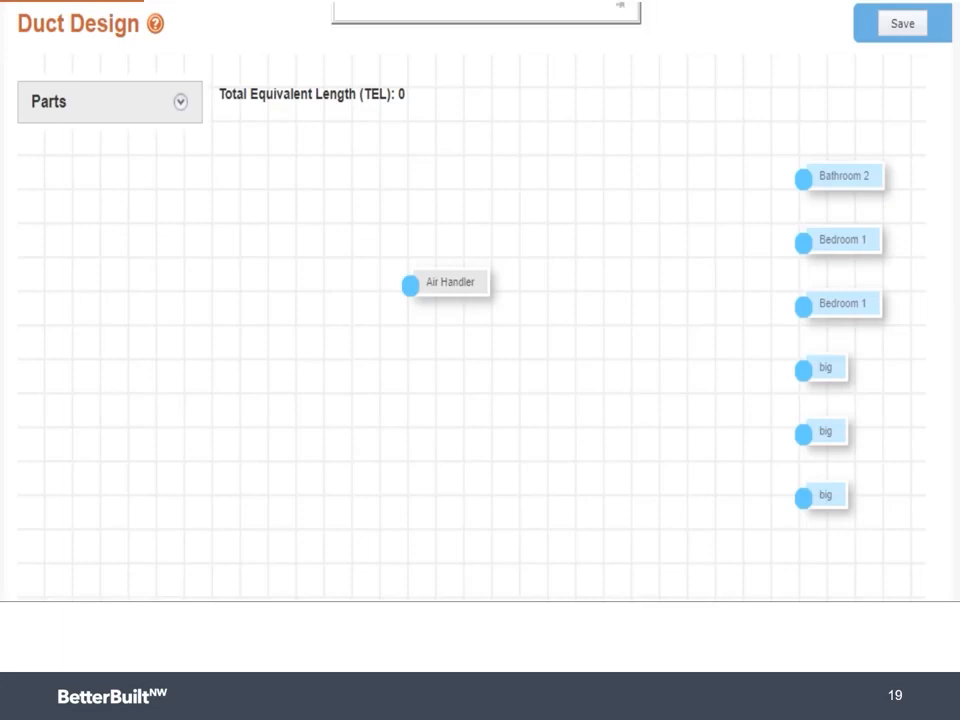
{"action": "key", "text": "Right"}
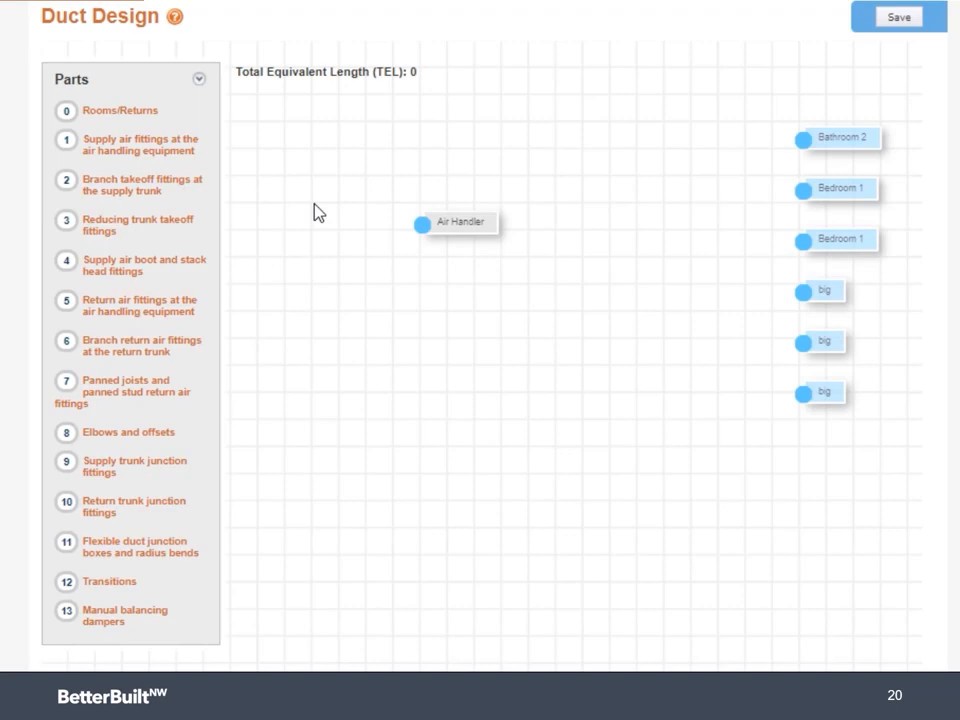
Add a Return part up and to the left of the Air Handler and set its percentage of air to 100.
{"action": "left_click", "coordinate": [139, 118]}
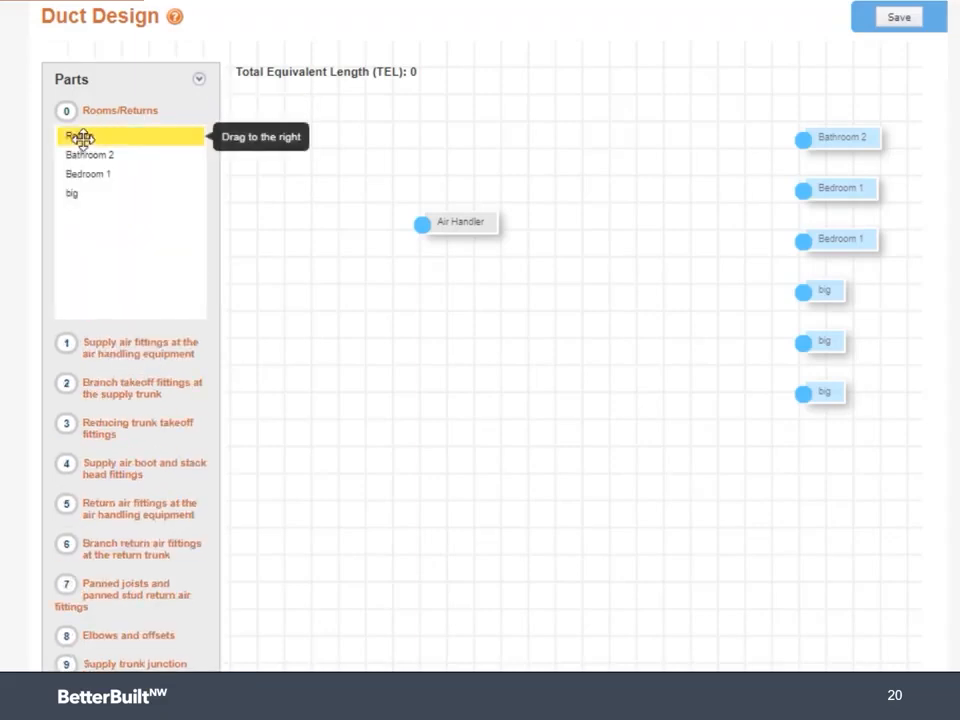
{"action": "left_click_drag", "start_coordinate": [82, 138], "coordinate": [285, 150]}
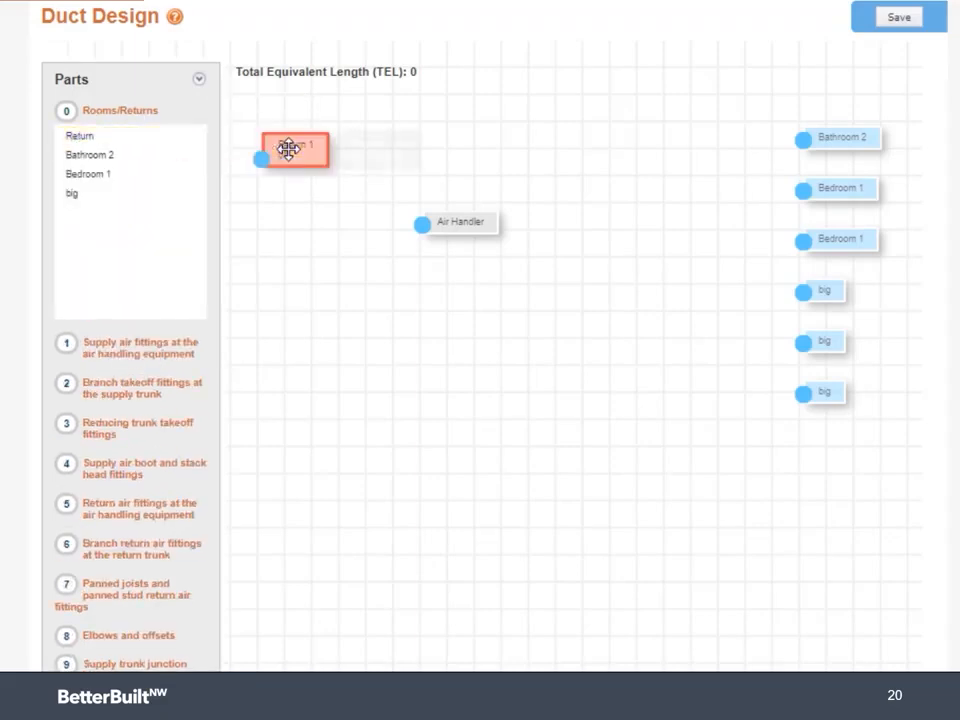
{"action": "left_click", "coordinate": [291, 150]}
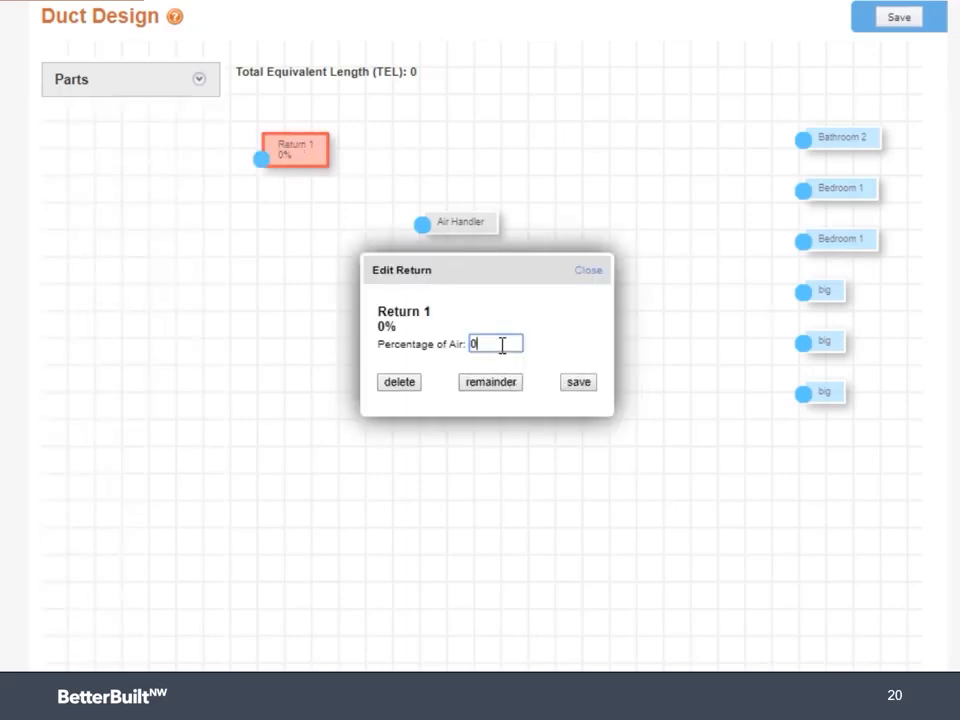
{"action": "type", "text": "100"}
{"action": "left_click", "coordinate": [584, 390]}
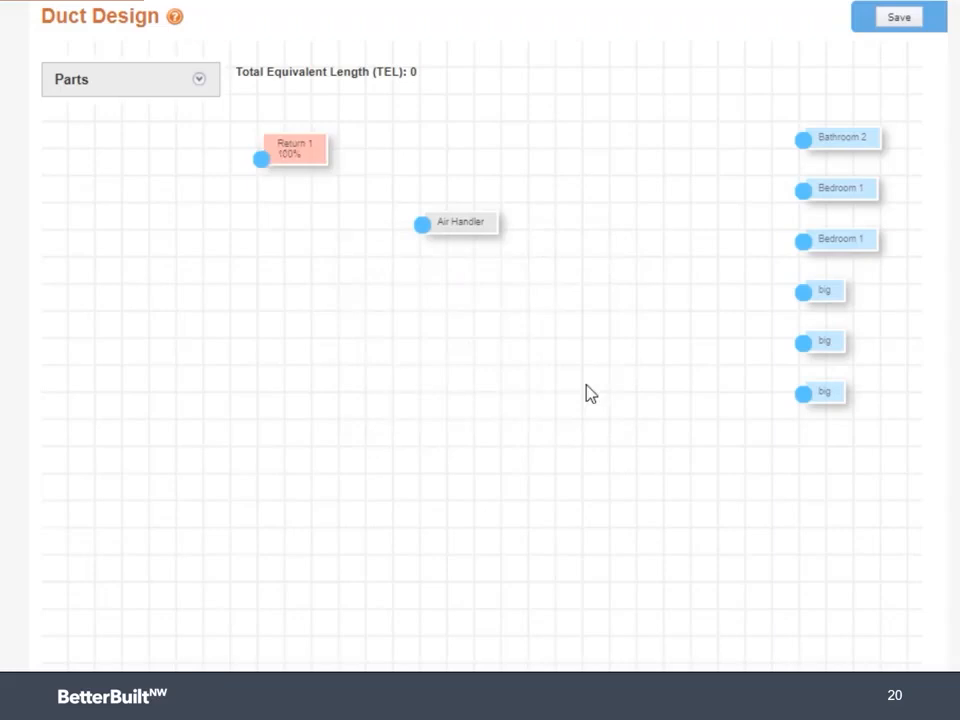
Add a G8 Medium elbow fitting below the return and connect the return to it.
{"action": "left_click", "coordinate": [156, 81]}
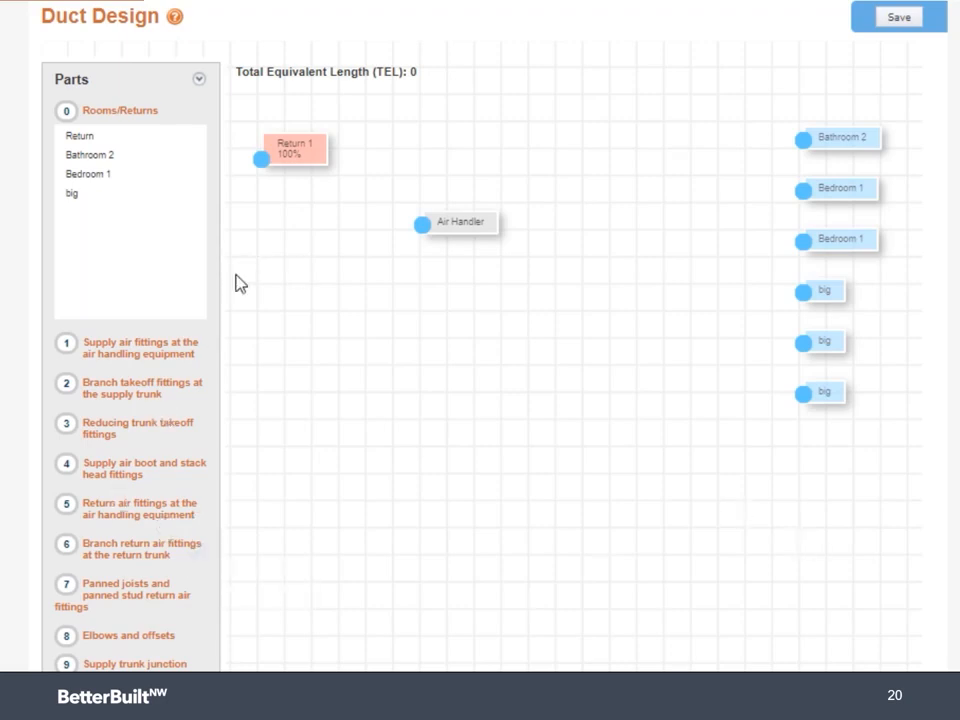
{"action": "left_click", "coordinate": [176, 120]}
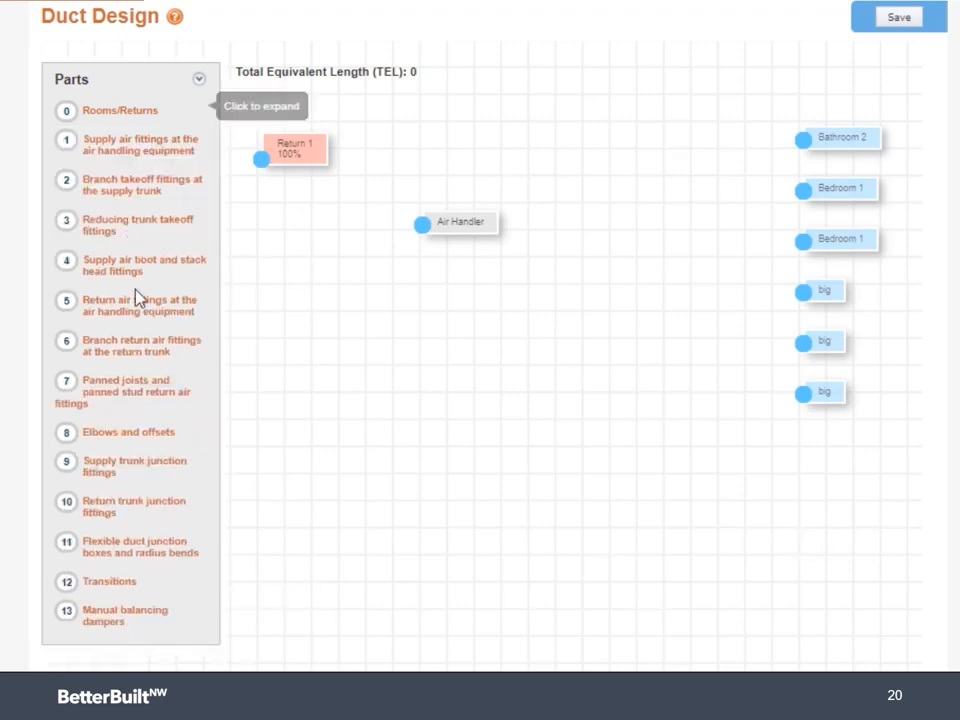
{"action": "left_click", "coordinate": [123, 436]}
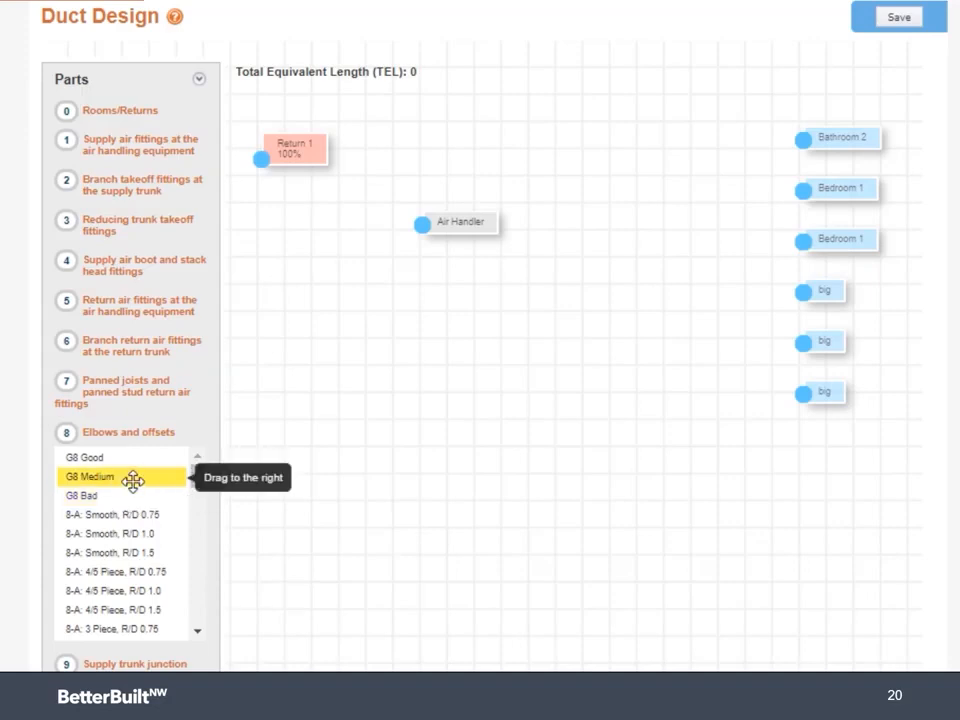
{"action": "left_click_drag", "start_coordinate": [133, 481], "coordinate": [326, 208]}
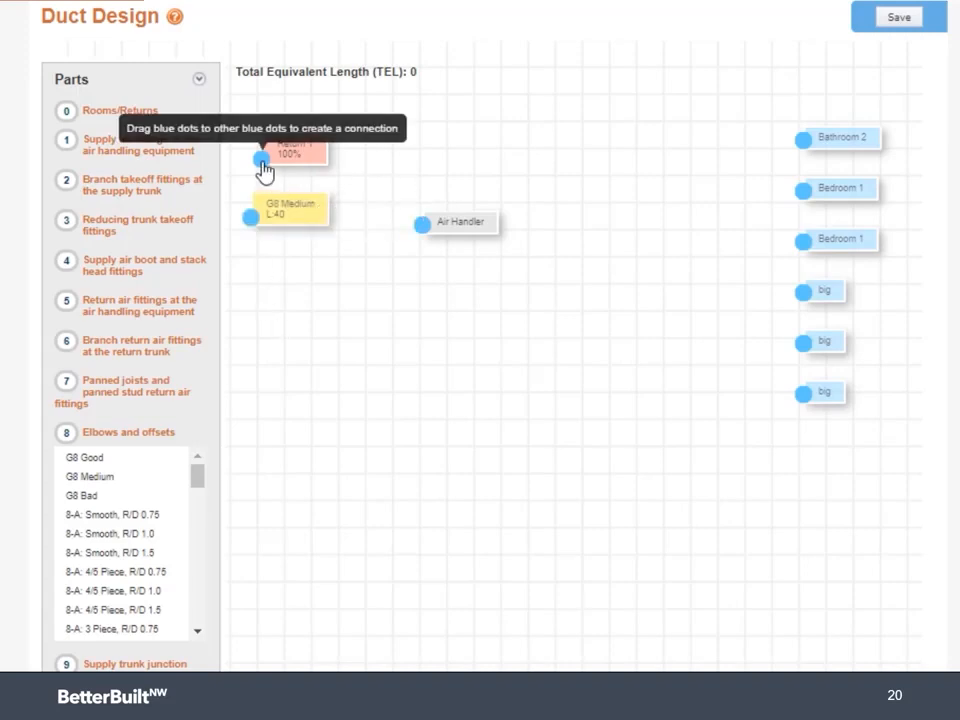
{"action": "mouse_move", "coordinate": [262, 163]}
{"action": "left_mouse_down"}
{"action": "mouse_move", "coordinate": [253, 222]}
{"action": "mouse_move", "coordinate": [279, 336]}
{"action": "left_mouse_up"}
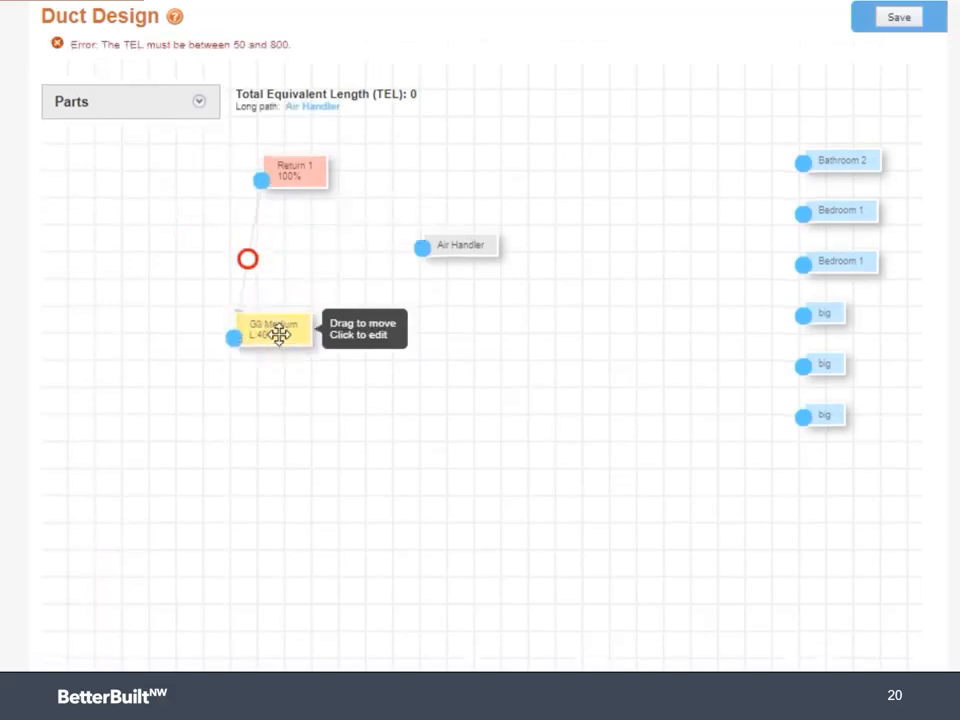
Set the straight duct length between the return and the G8 Medium fitting to 1.
{"action": "left_click", "coordinate": [246, 262]}
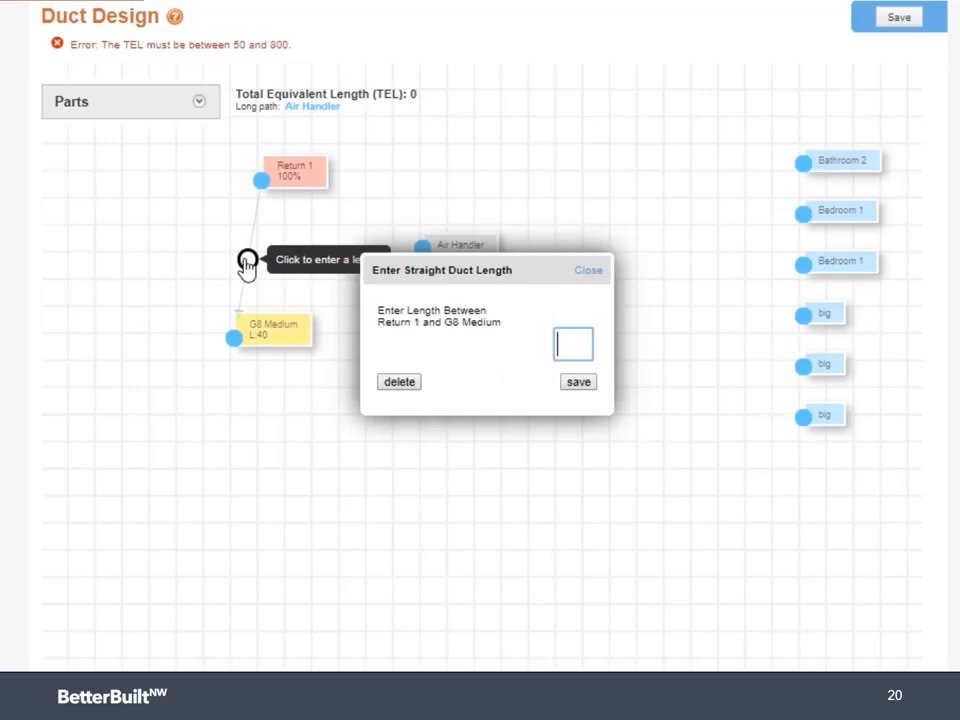
{"action": "type", "text": "1"}
{"action": "left_click", "coordinate": [577, 382]}
Place the G8 Medium fitting directly beneath the return and move the Air Handler down and to the right.
{"action": "mouse_move", "coordinate": [294, 334]}
{"action": "left_mouse_down"}
{"action": "mouse_move", "coordinate": [300, 225]}
{"action": "mouse_move", "coordinate": [320, 234]}
{"action": "left_mouse_up"}
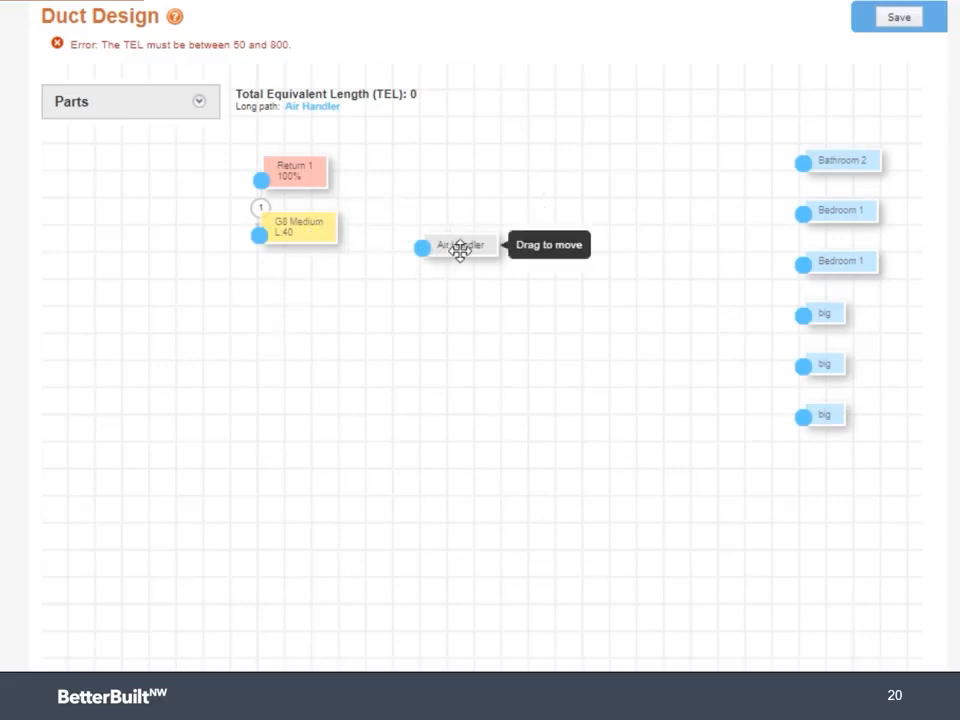
{"action": "left_click_drag", "start_coordinate": [460, 250], "coordinate": [503, 291]}
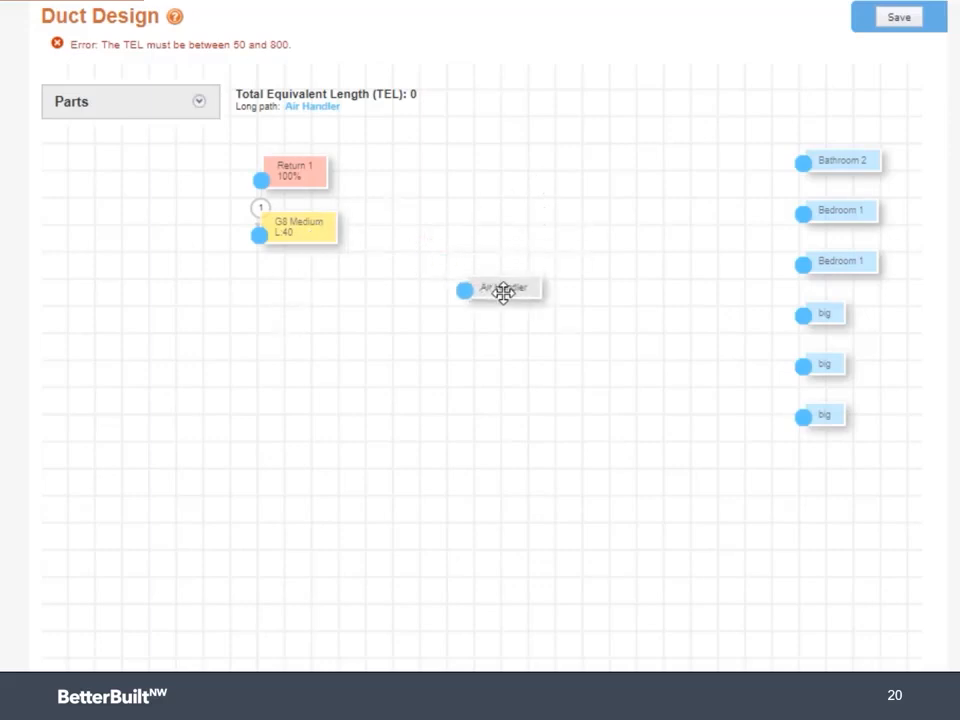
Add a second G8 Medium elbow and a G5 Medium return air fitting, spacing them out from the Air Handler and the first elbow.
{"action": "left_click", "coordinate": [201, 103]}
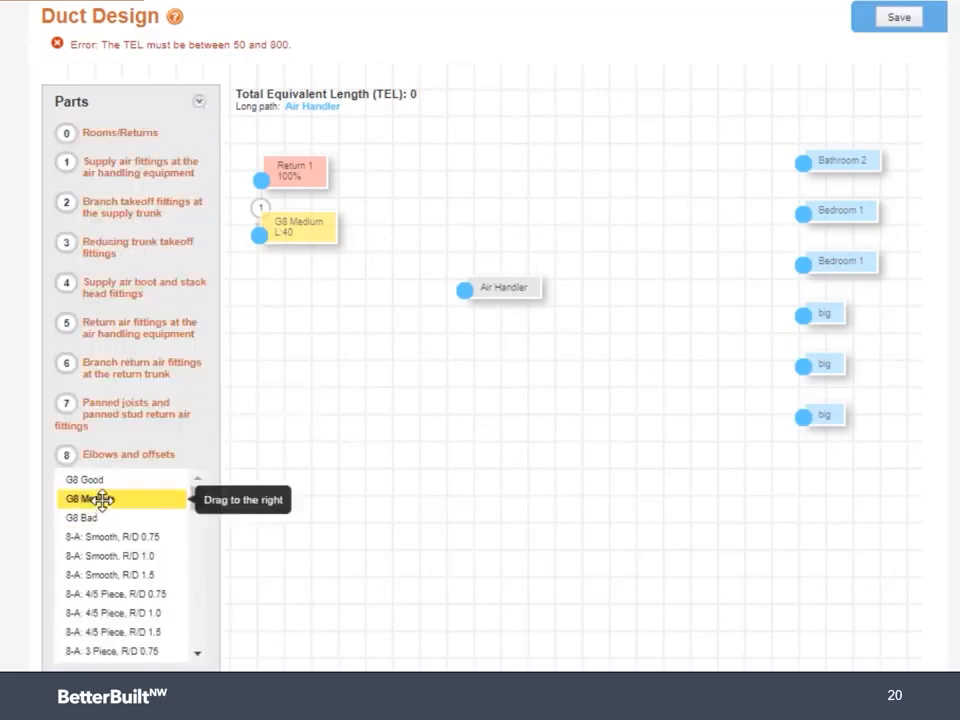
{"action": "left_click_drag", "start_coordinate": [101, 499], "coordinate": [449, 231]}
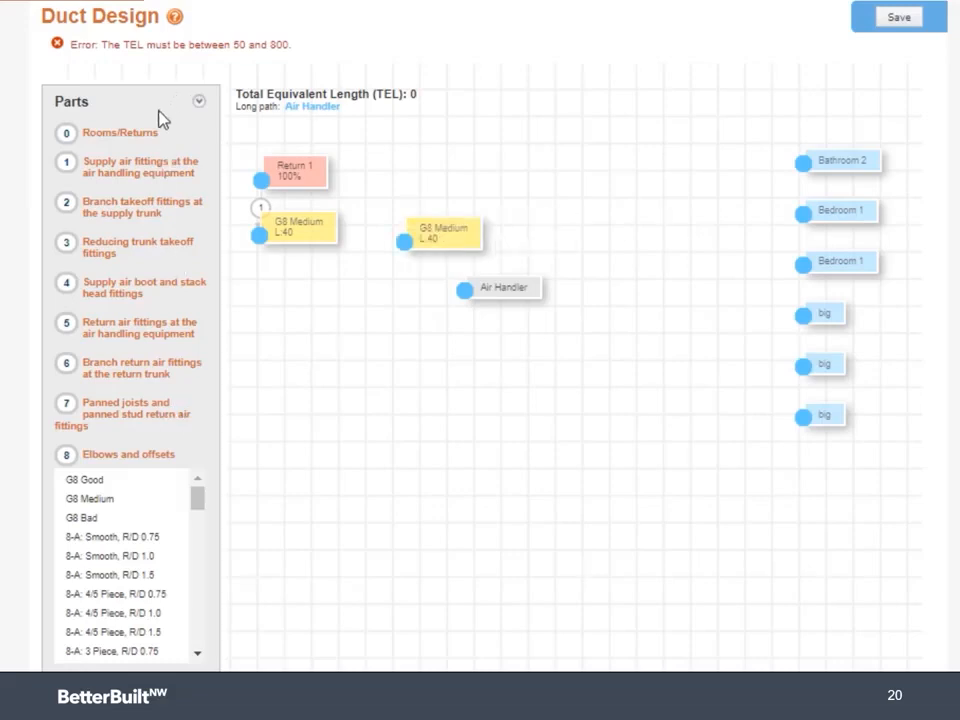
{"action": "left_click", "coordinate": [138, 336]}
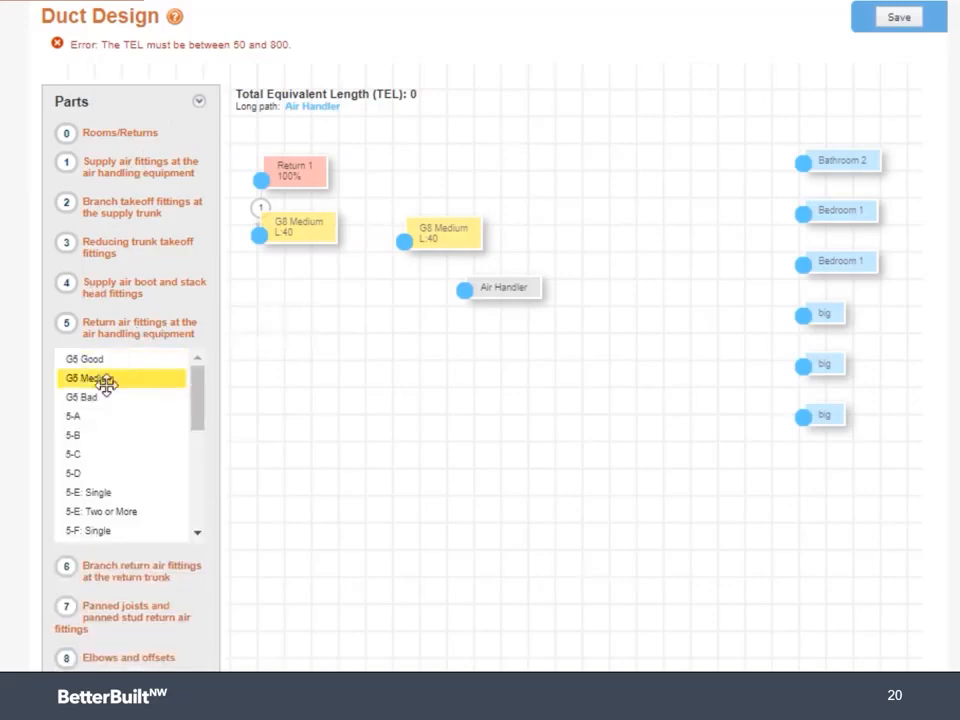
{"action": "left_click_drag", "start_coordinate": [103, 380], "coordinate": [543, 237]}
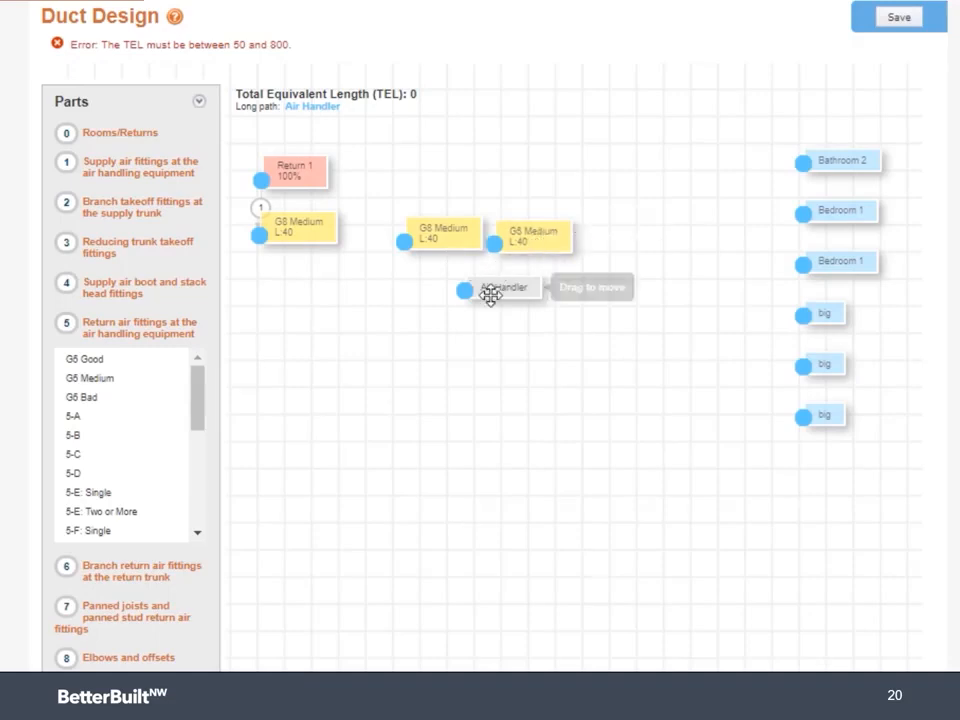
{"action": "left_click_drag", "start_coordinate": [493, 291], "coordinate": [535, 319]}
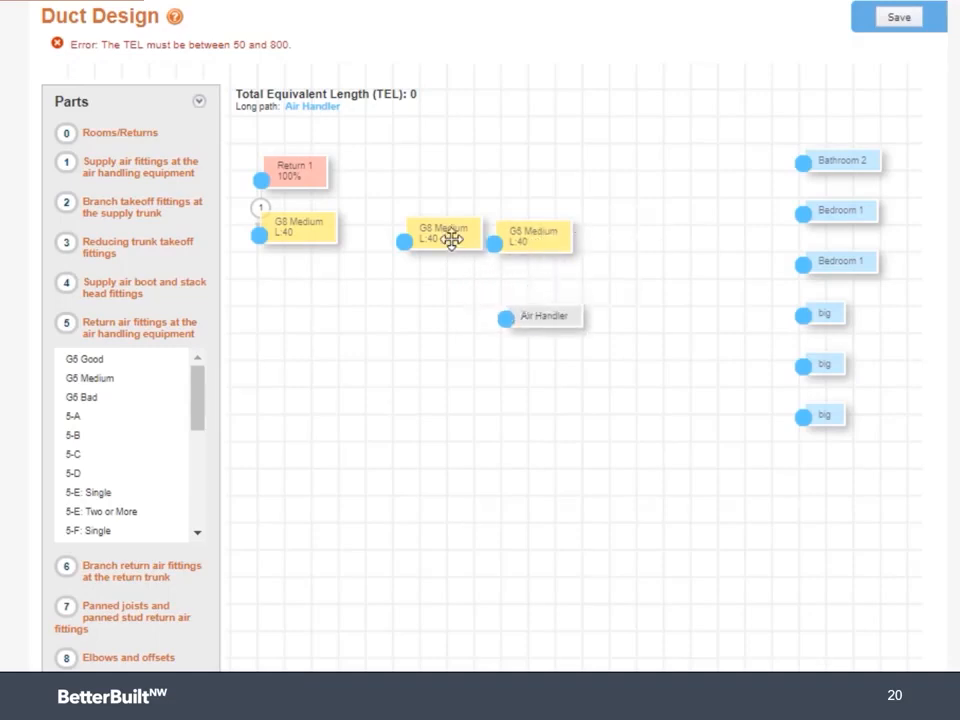
{"action": "left_click_drag", "start_coordinate": [452, 238], "coordinate": [346, 316]}
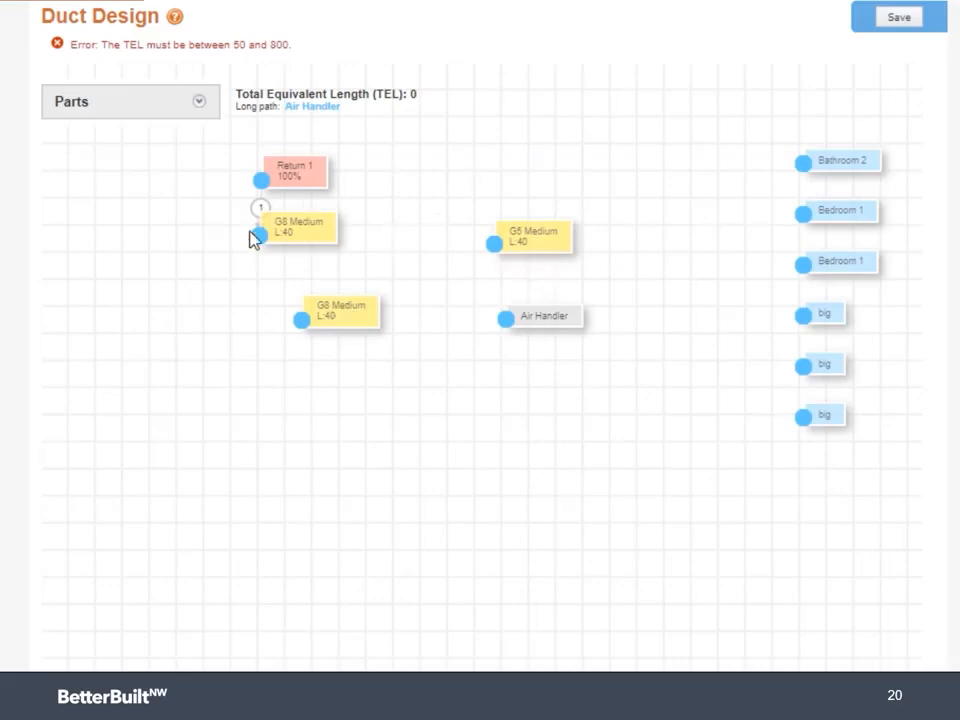
Connect the first G8 Medium fitting to the second G8 Medium with a straight duct length of 30.
{"action": "left_click_drag", "start_coordinate": [259, 238], "coordinate": [301, 322]}
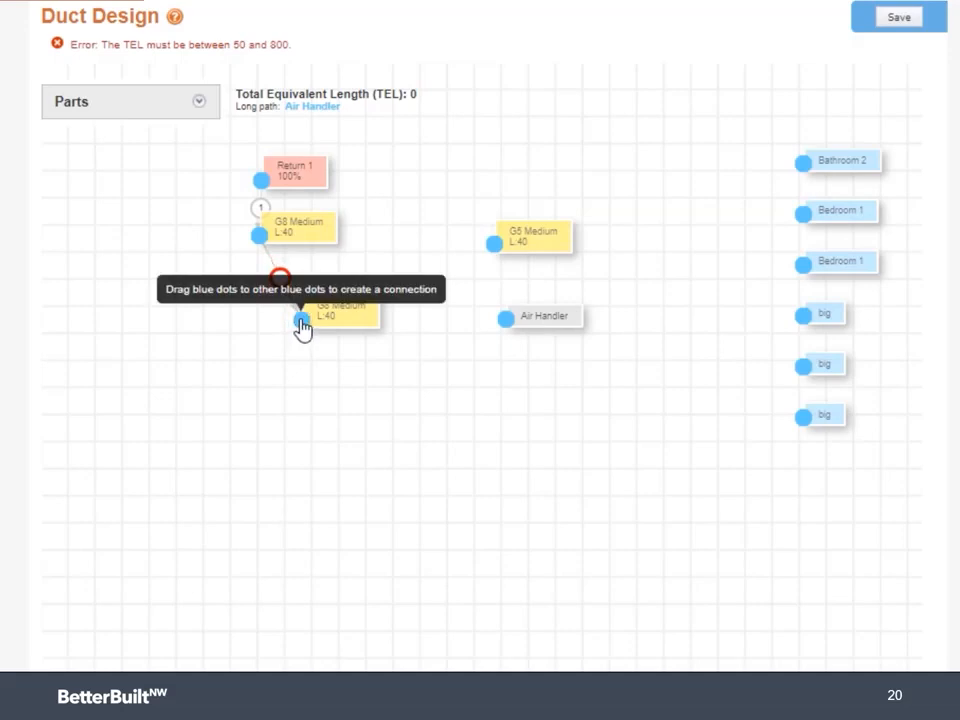
{"action": "left_click", "coordinate": [280, 280]}
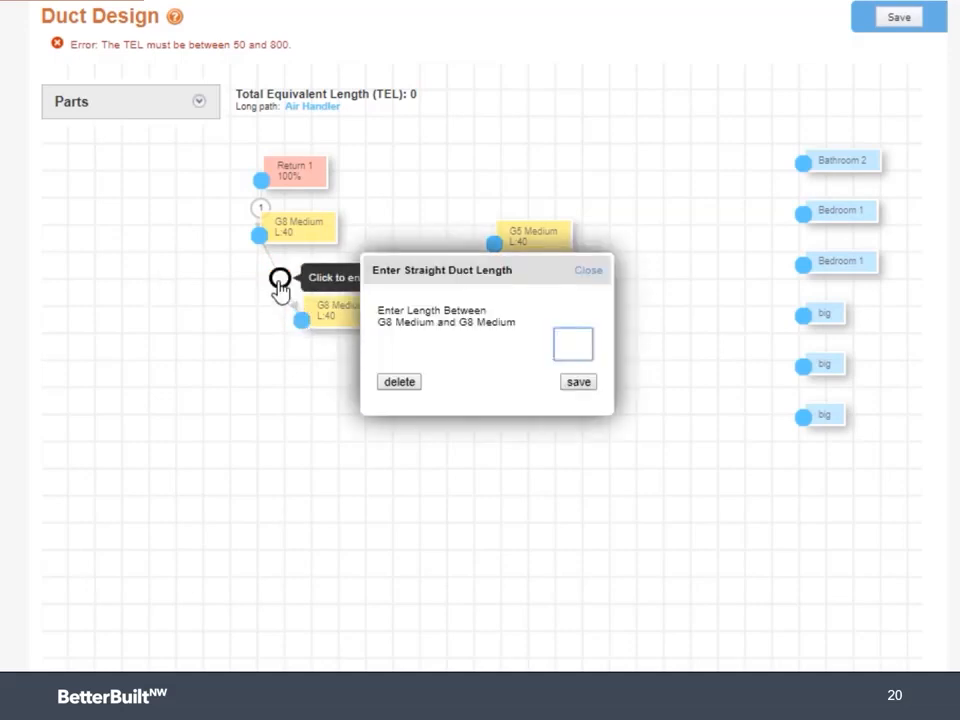
{"action": "type", "text": "30"}
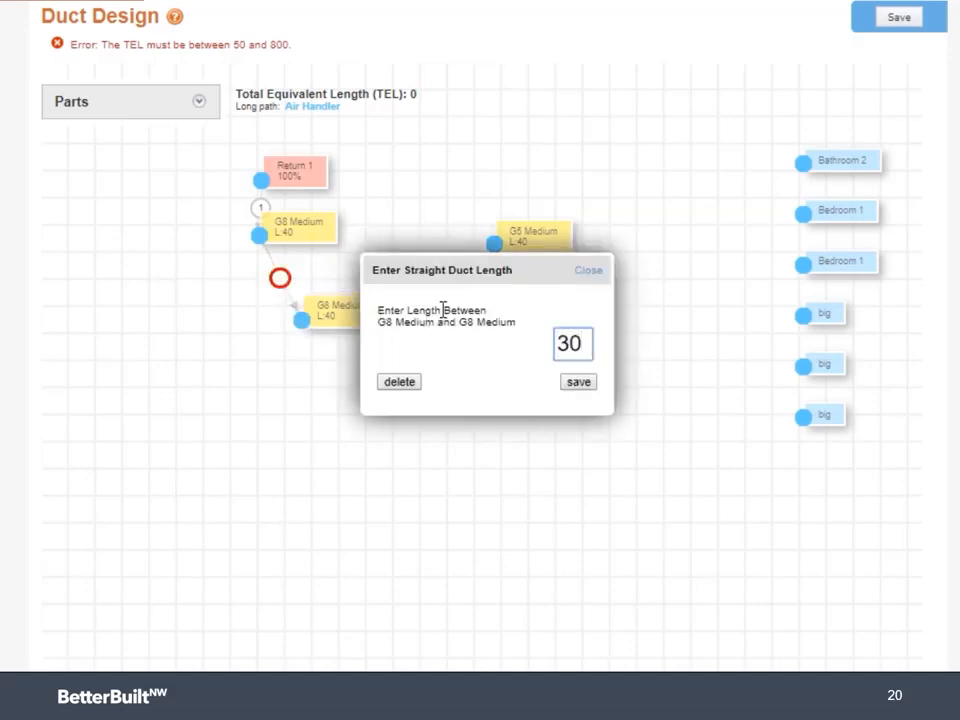
{"action": "left_click", "coordinate": [579, 384]}
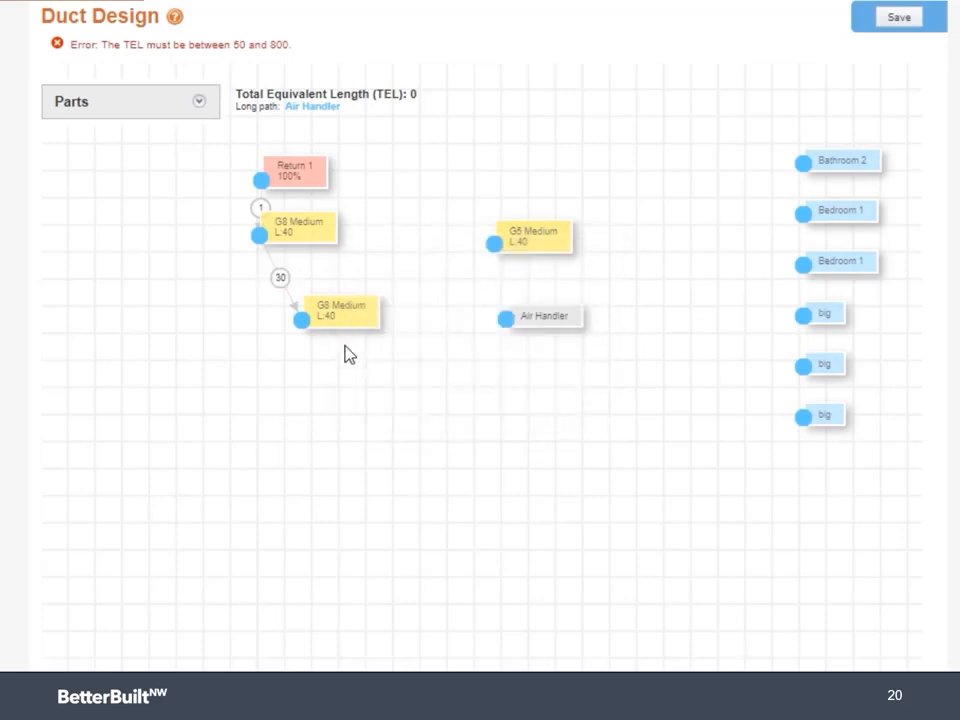
Connect the second G8 Medium fitting to the G5 Medium fitting with a straight duct length of 1.
{"action": "mouse_move", "coordinate": [301, 322]}
{"action": "left_mouse_down"}
{"action": "mouse_move", "coordinate": [476, 268]}
{"action": "mouse_move", "coordinate": [494, 253]}
{"action": "left_mouse_up"}
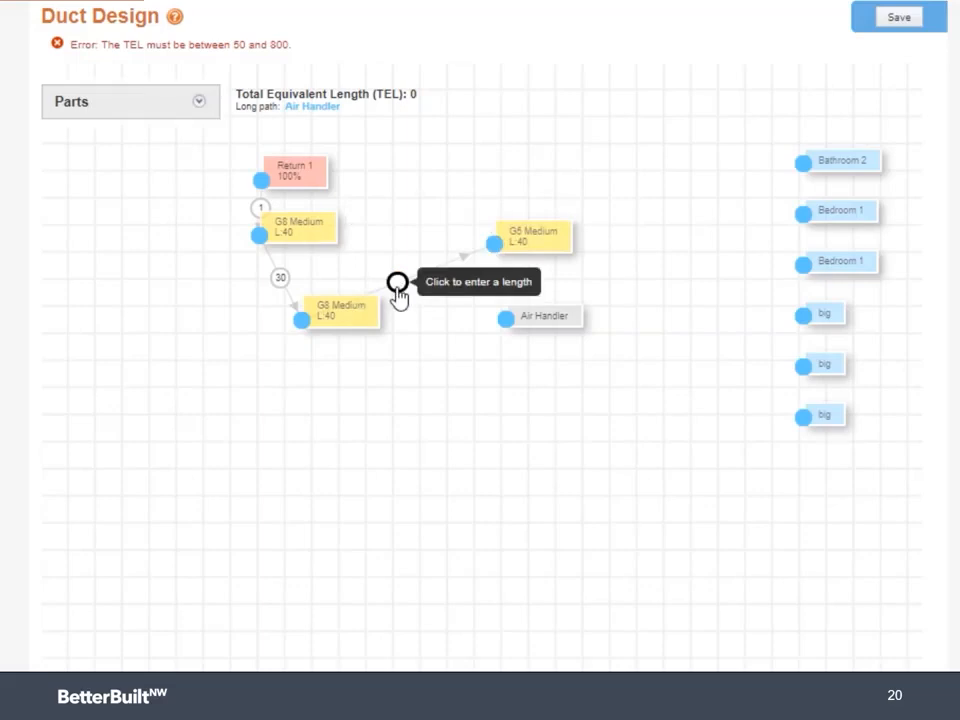
{"action": "left_click", "coordinate": [397, 285]}
{"action": "type", "text": "1"}
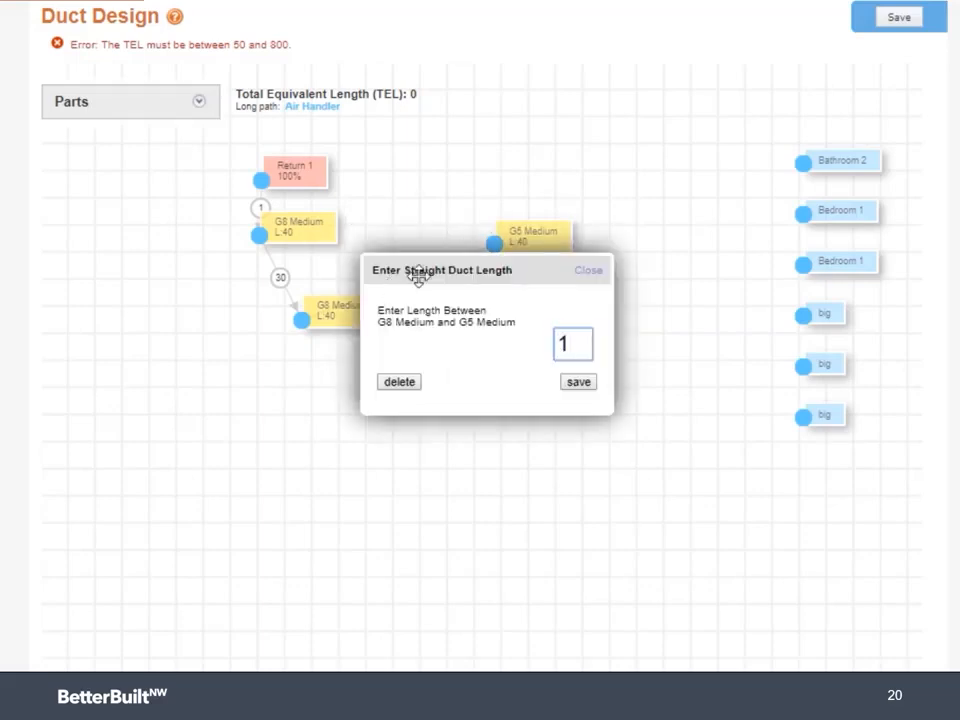
{"action": "left_click", "coordinate": [580, 385]}
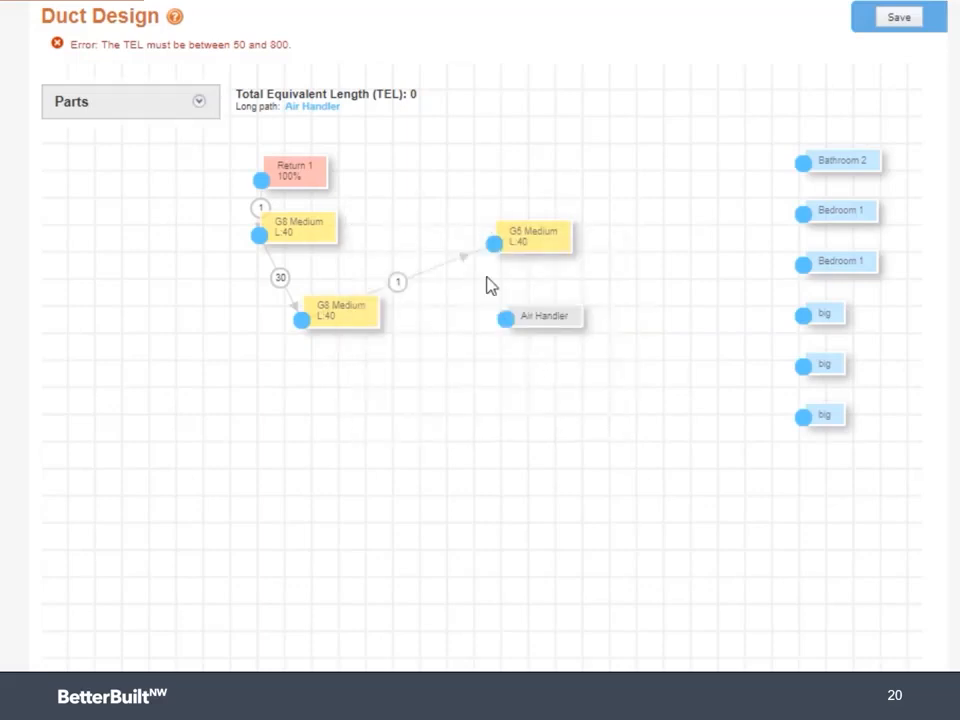
Connect the G5 Medium fitting to the Air Handler with a straight duct length of 1 and arrange both in sequence beneath the second G8 Medium.
{"action": "left_click_drag", "start_coordinate": [502, 262], "coordinate": [506, 320]}
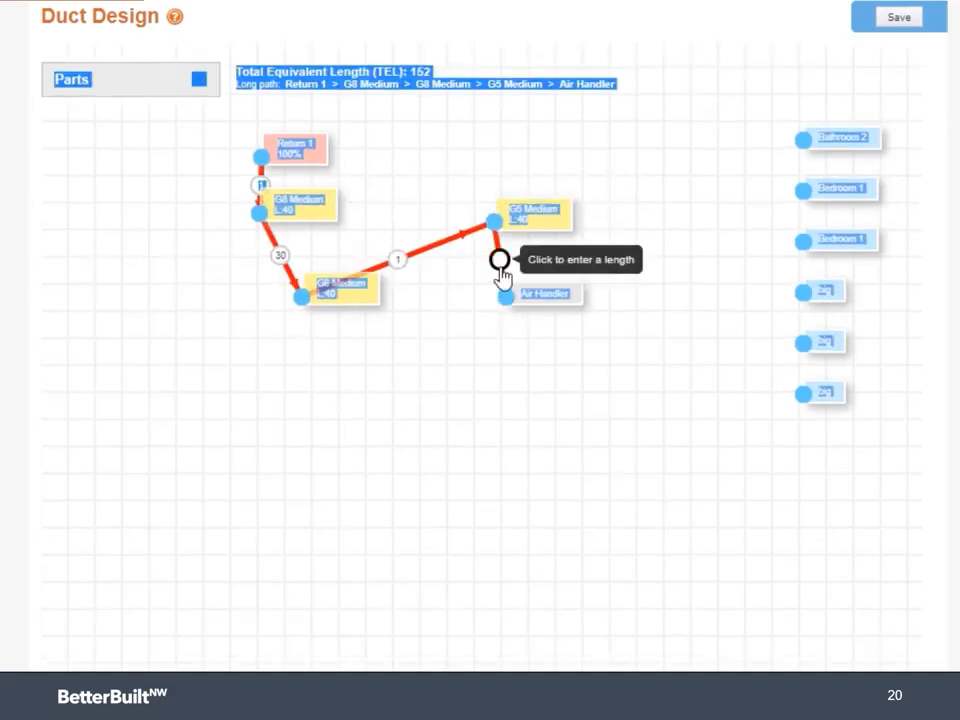
{"action": "left_click", "coordinate": [501, 269]}
{"action": "left_click", "coordinate": [500, 262]}
{"action": "type", "text": "1"}
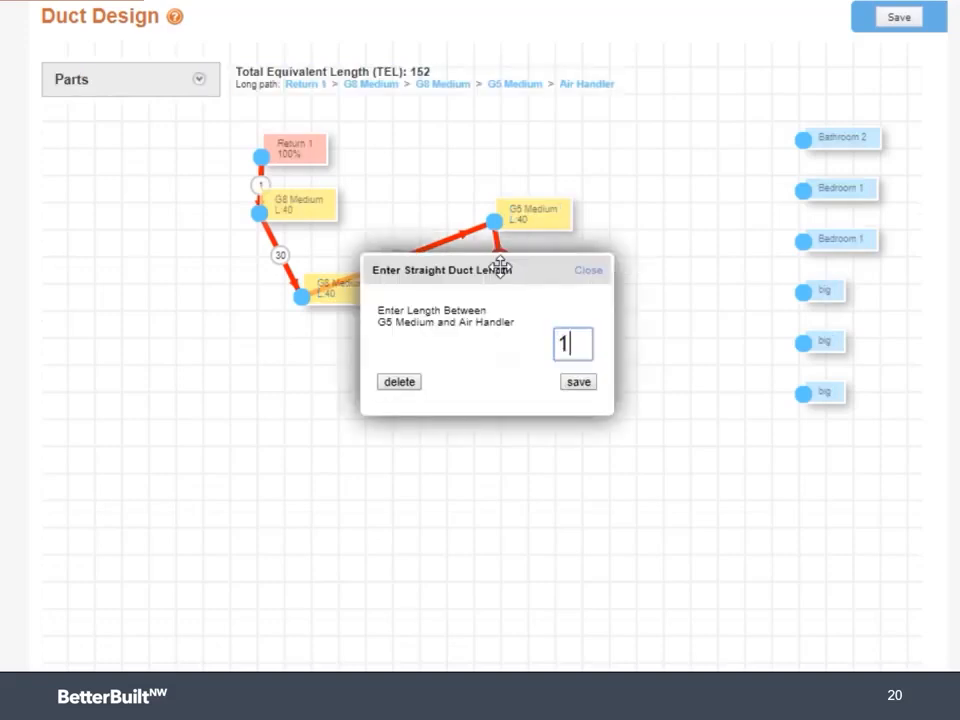
{"action": "left_click", "coordinate": [580, 384]}
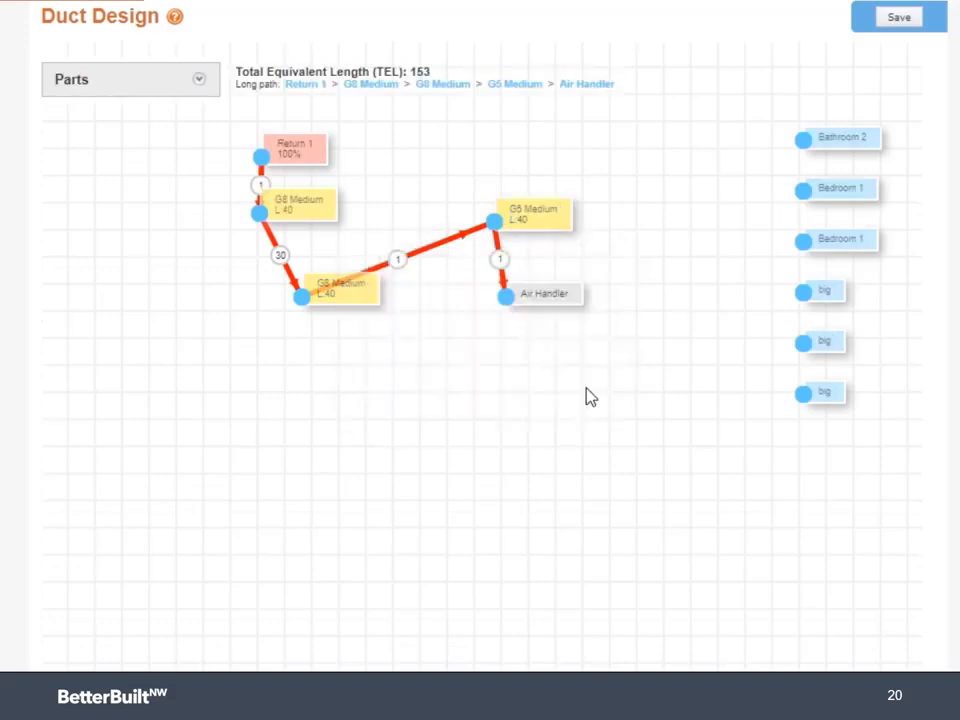
{"action": "left_click_drag", "start_coordinate": [541, 225], "coordinate": [361, 380]}
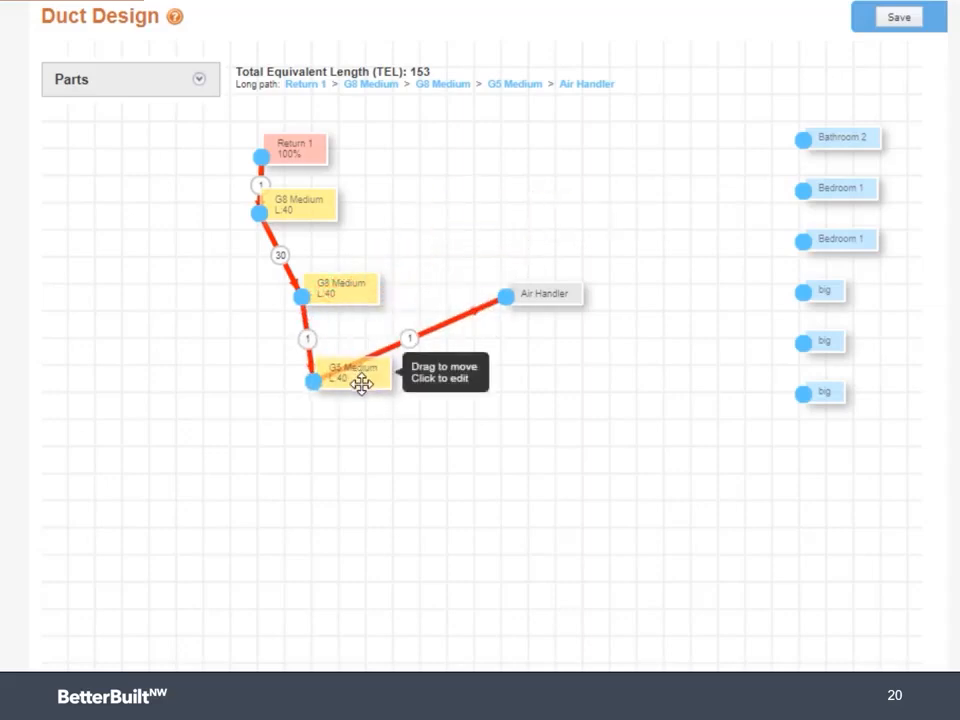
{"action": "left_click_drag", "start_coordinate": [540, 296], "coordinate": [414, 465]}
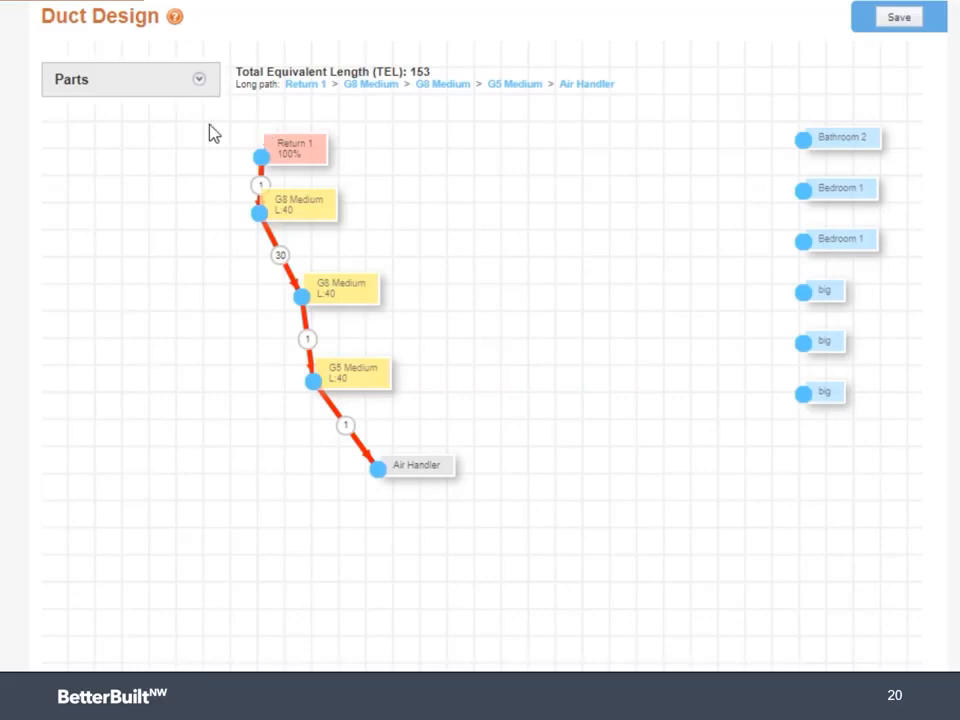
Add a G1 Medium supply air fitting above the Air Handler and connect the Air Handler to it with a straight duct length of 1.
{"action": "left_click", "coordinate": [198, 90]}
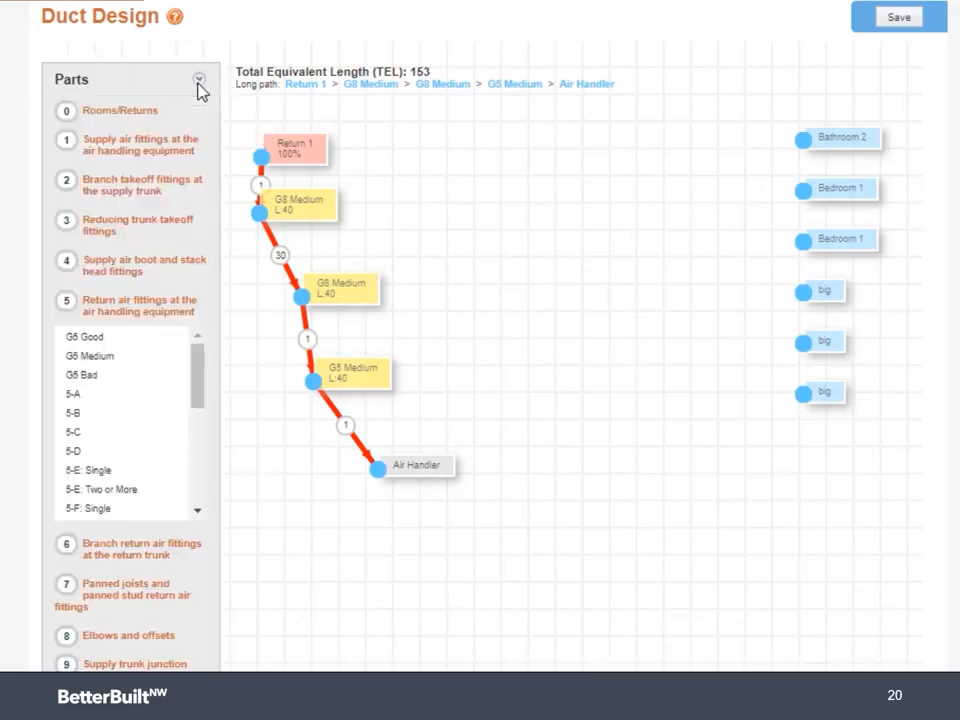
{"action": "left_click", "coordinate": [125, 162]}
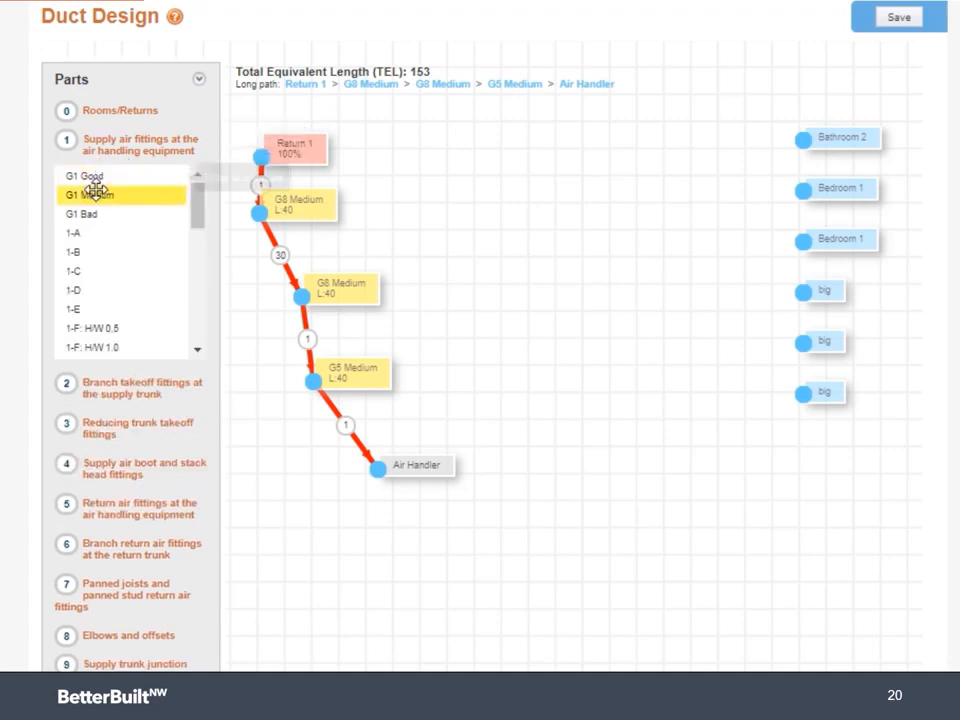
{"action": "left_click_drag", "start_coordinate": [96, 193], "coordinate": [459, 411]}
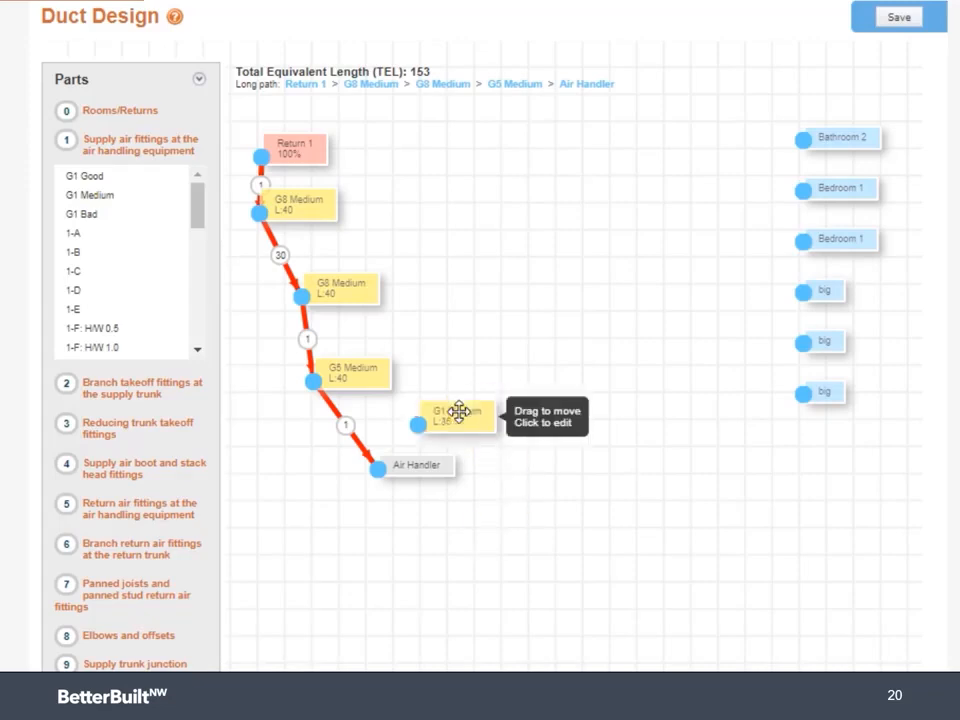
{"action": "left_click_drag", "start_coordinate": [380, 471], "coordinate": [418, 430]}
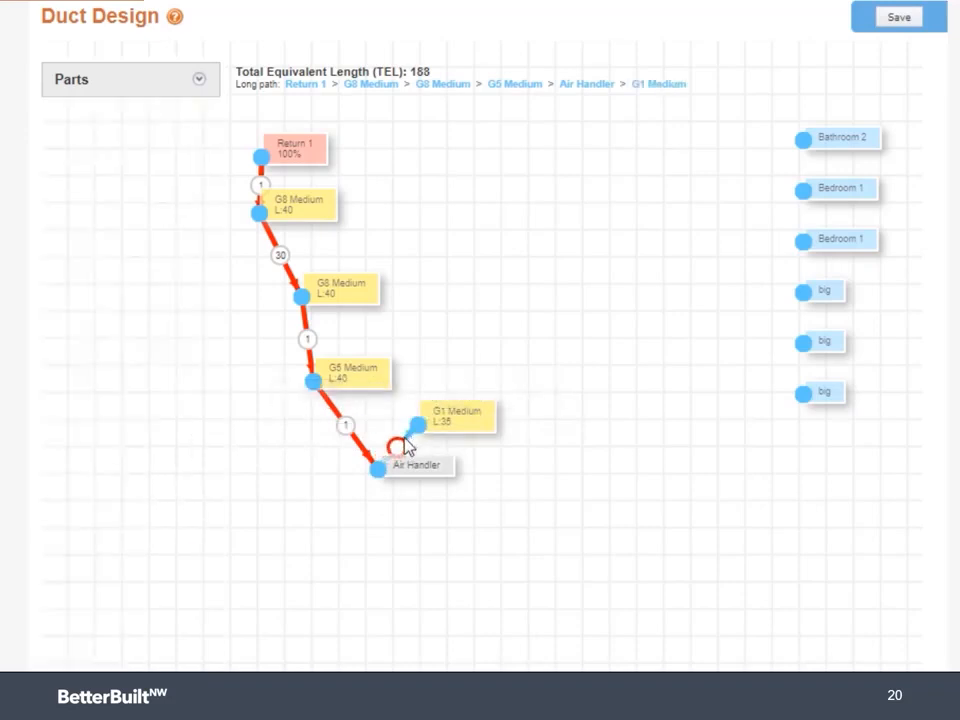
{"action": "left_click", "coordinate": [399, 449]}
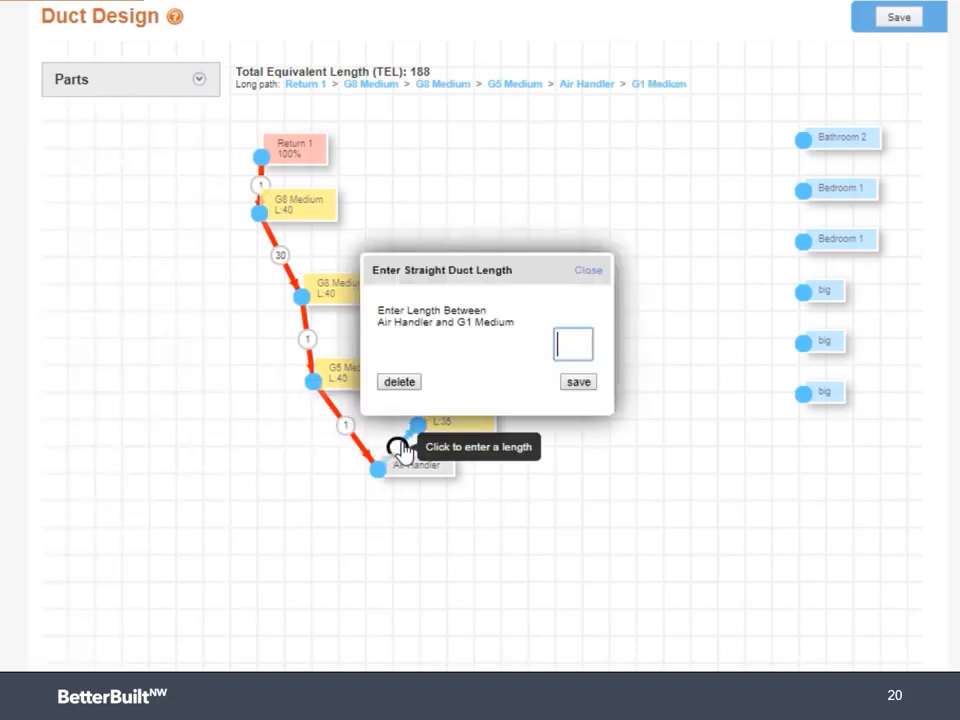
{"action": "type", "text": "1"}
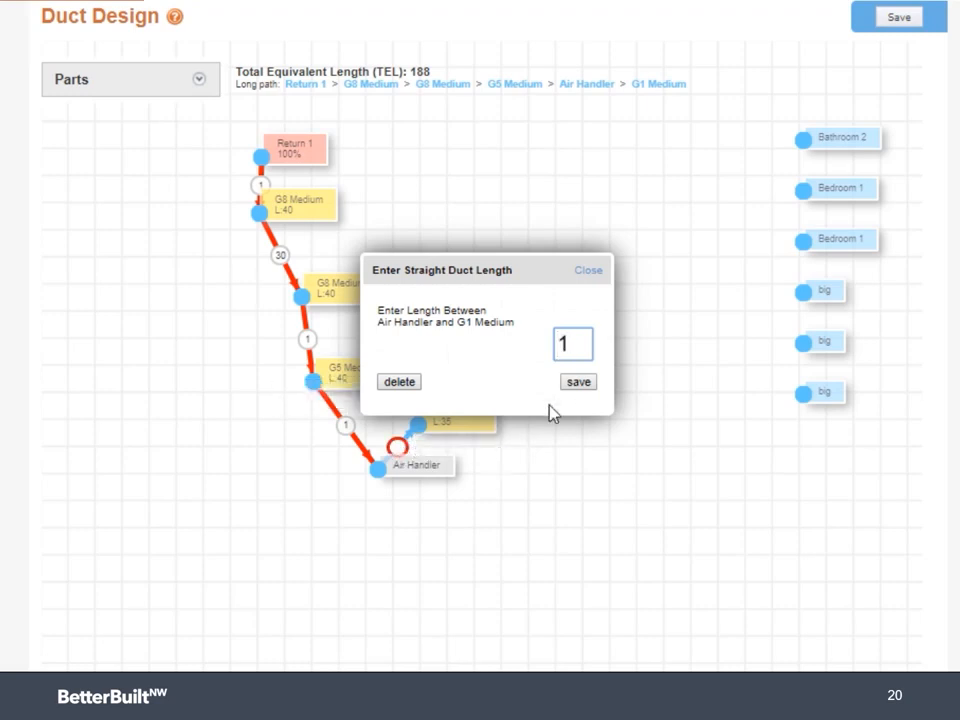
{"action": "left_click", "coordinate": [588, 384]}
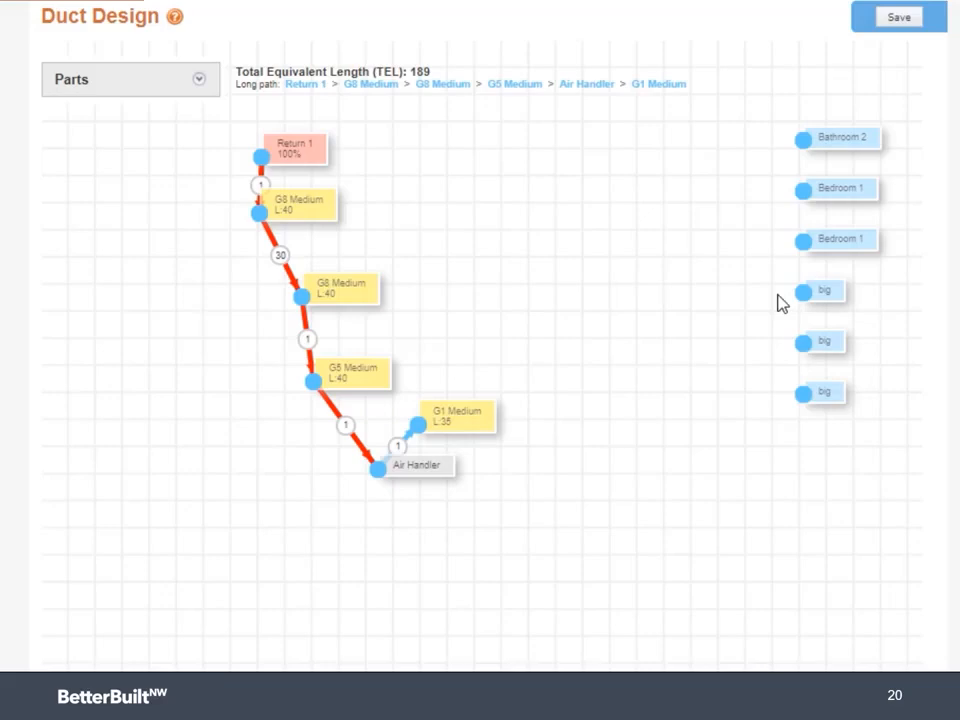
Add a G4 Bad supply boot below and left of the lowest big room and connect it to that room with a straight duct length of 1.
{"action": "left_click", "coordinate": [199, 80]}
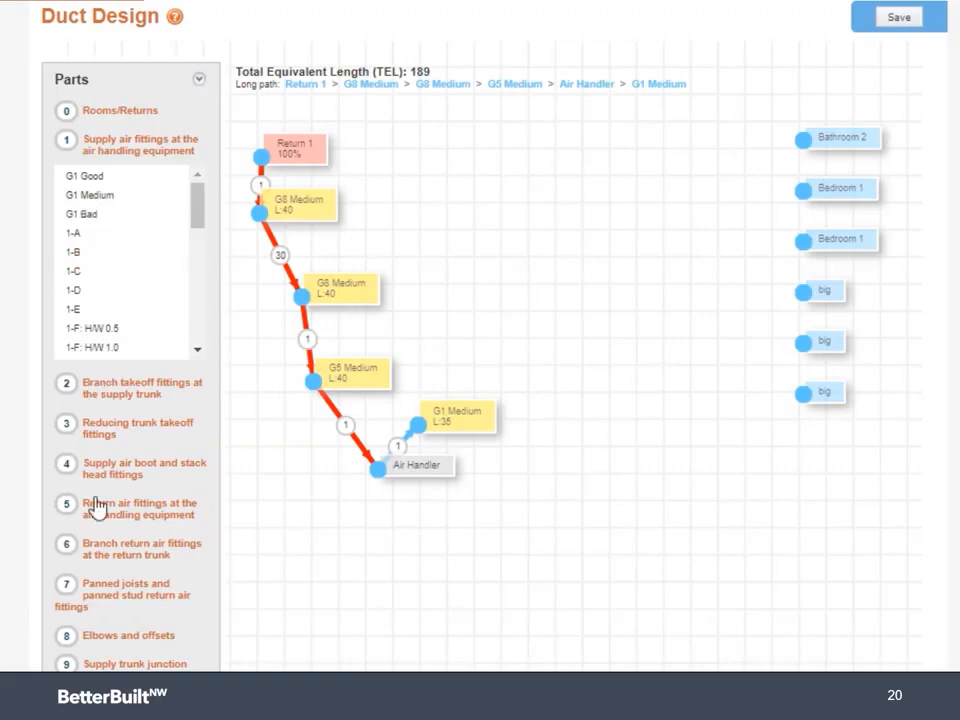
{"action": "left_click", "coordinate": [124, 474]}
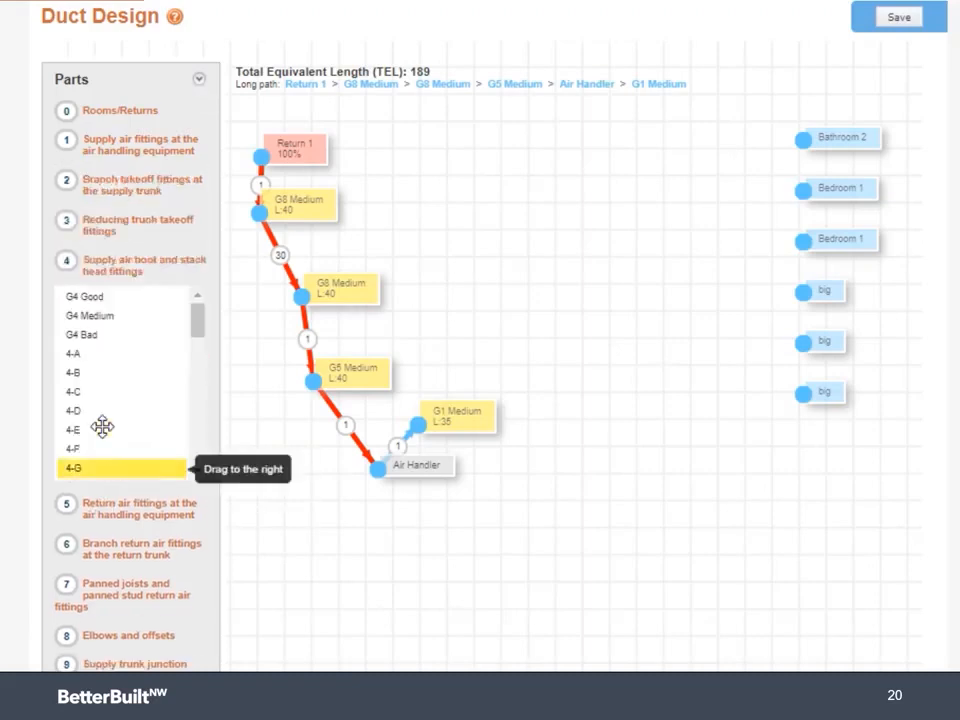
{"action": "left_click_drag", "start_coordinate": [107, 335], "coordinate": [770, 402]}
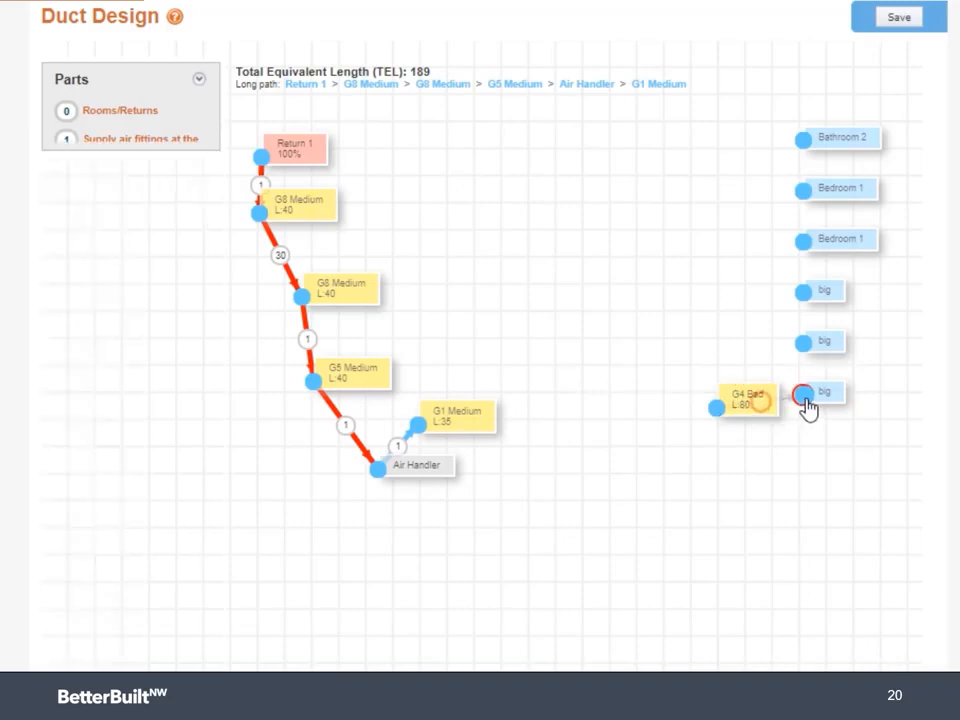
{"action": "left_click_drag", "start_coordinate": [735, 388], "coordinate": [724, 463]}
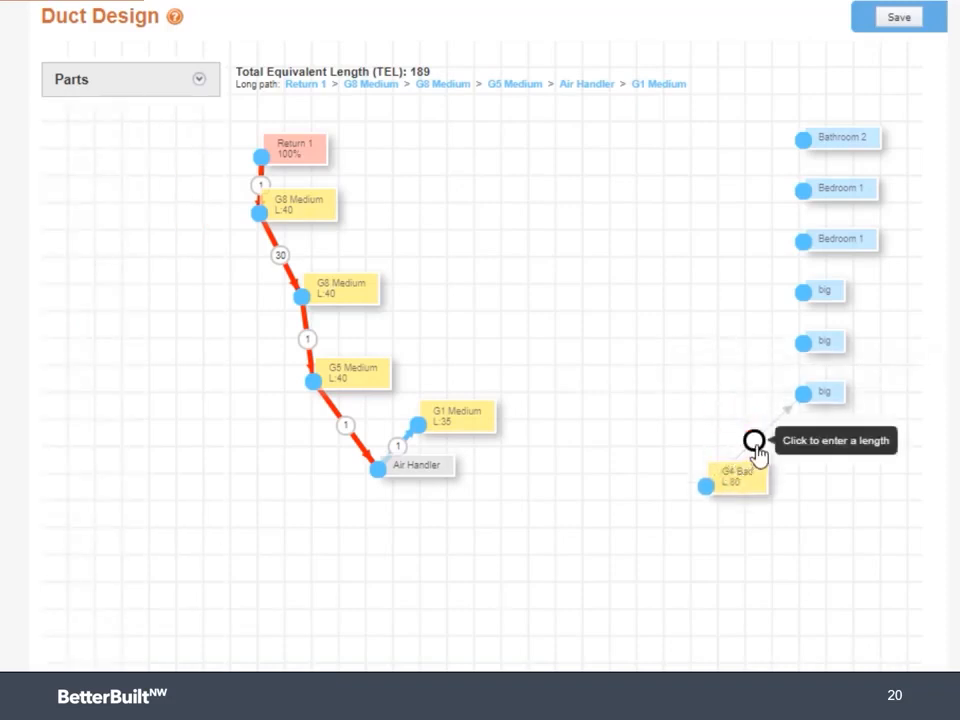
{"action": "left_click", "coordinate": [756, 450]}
{"action": "type", "text": "1"}
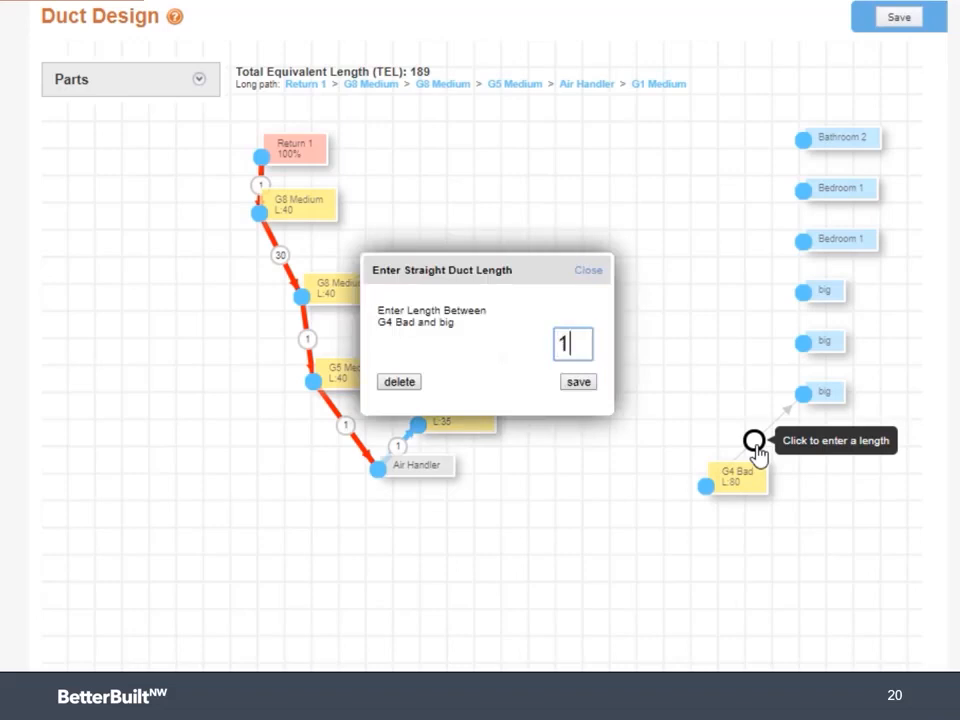
{"action": "left_click", "coordinate": [579, 383]}
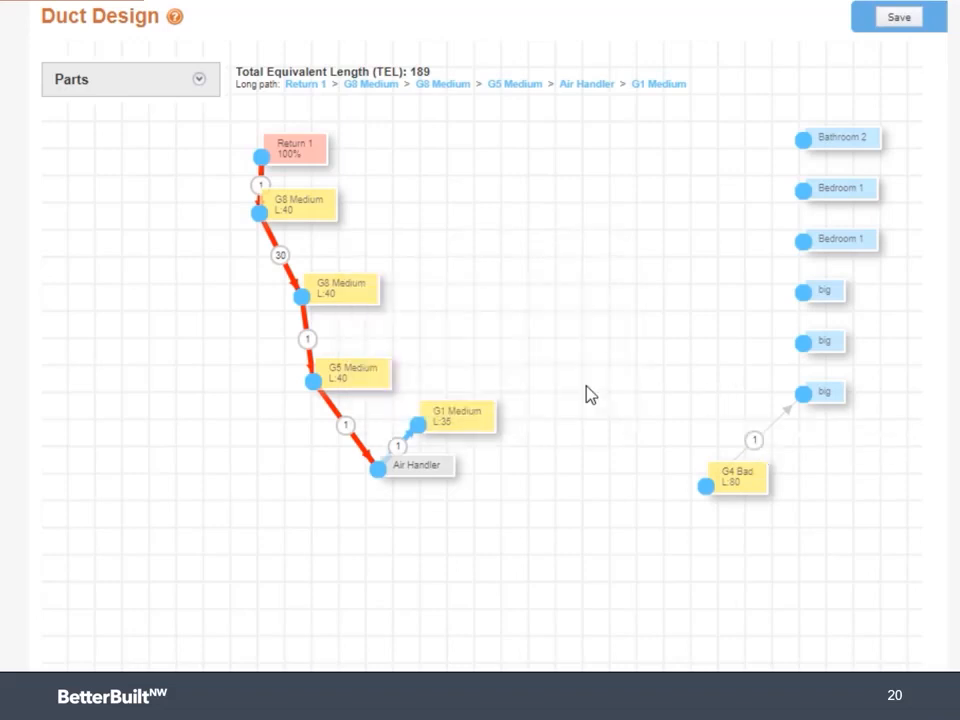
Add a G8 Medium elbow up and left of the G4 Bad boot and connect it to the boot with a straight duct length of 1.
{"action": "left_click", "coordinate": [200, 81]}
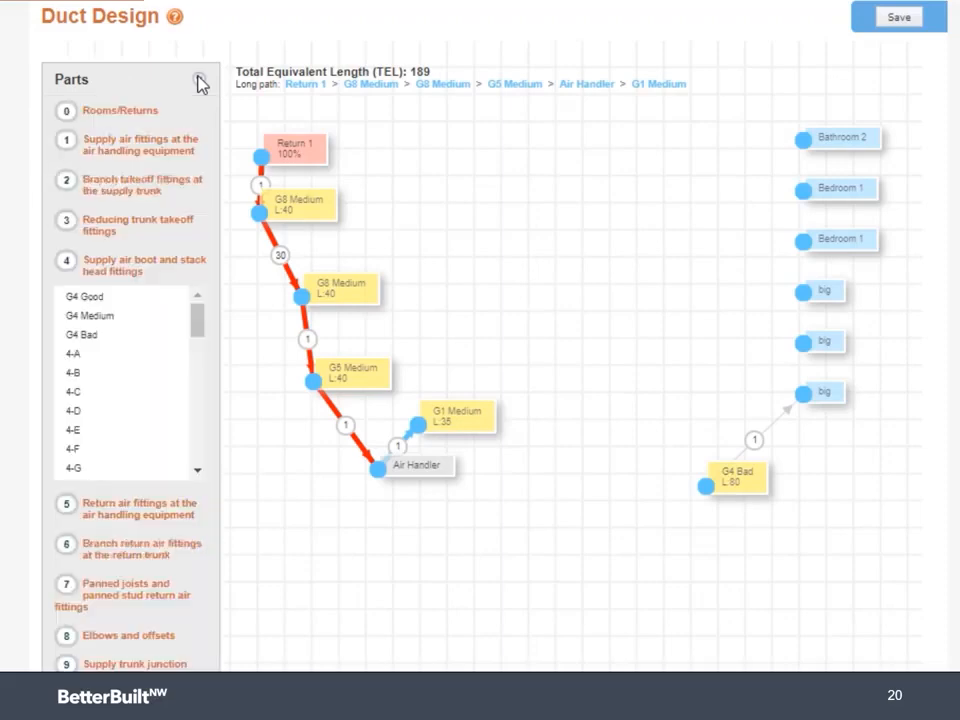
{"action": "left_click", "coordinate": [120, 640]}
{"action": "left_click_drag", "start_coordinate": [90, 477], "coordinate": [703, 502]}
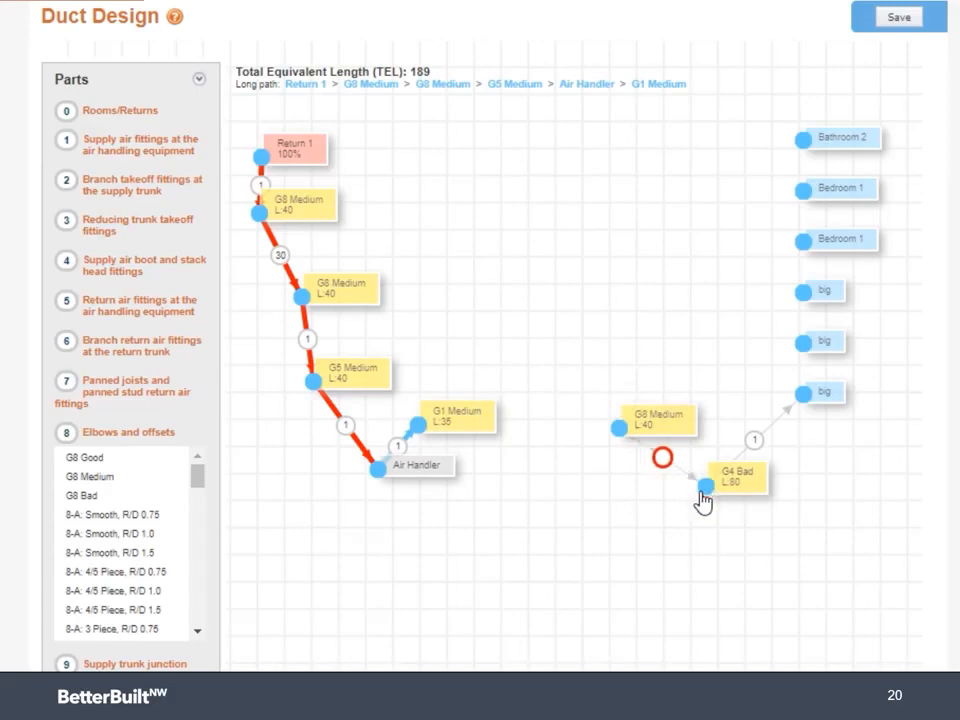
{"action": "left_click", "coordinate": [662, 462]}
{"action": "type", "text": "1"}
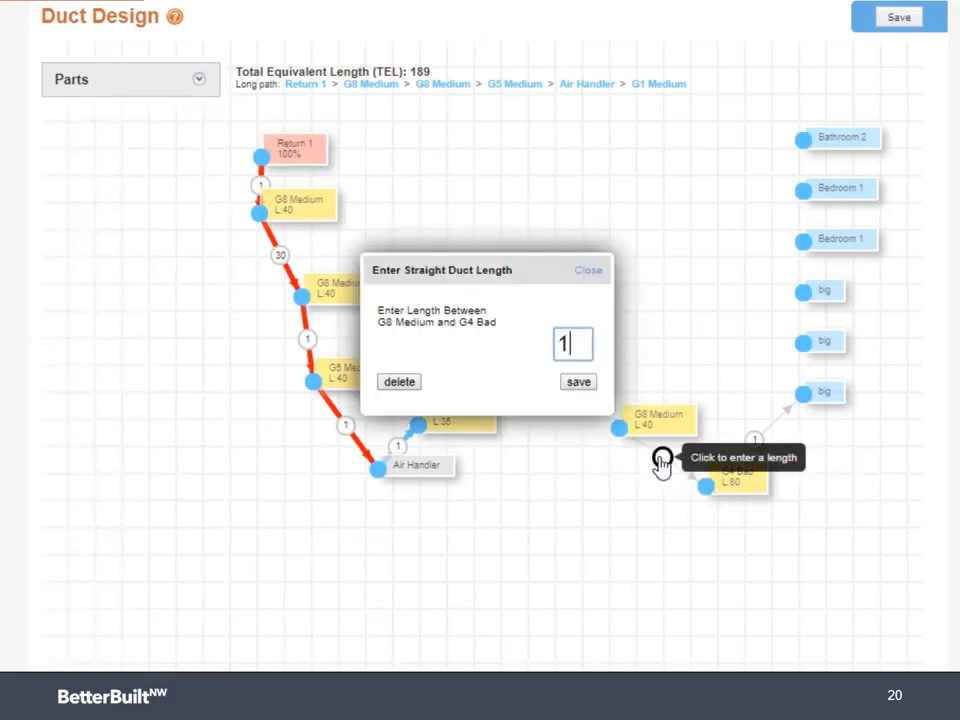
{"action": "left_click", "coordinate": [586, 388]}
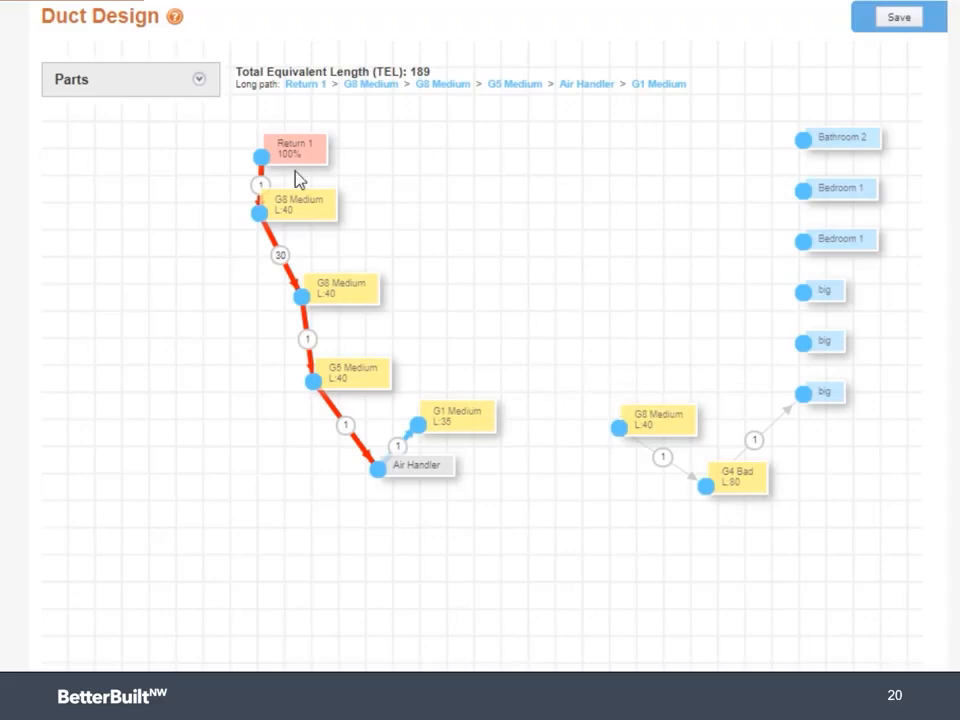
Add a G2 Medium branch takeoff fitting between the G1 Medium and the unconnected G8 Medium elbow, and connect the G1 Medium to it.
{"action": "left_click", "coordinate": [198, 80]}
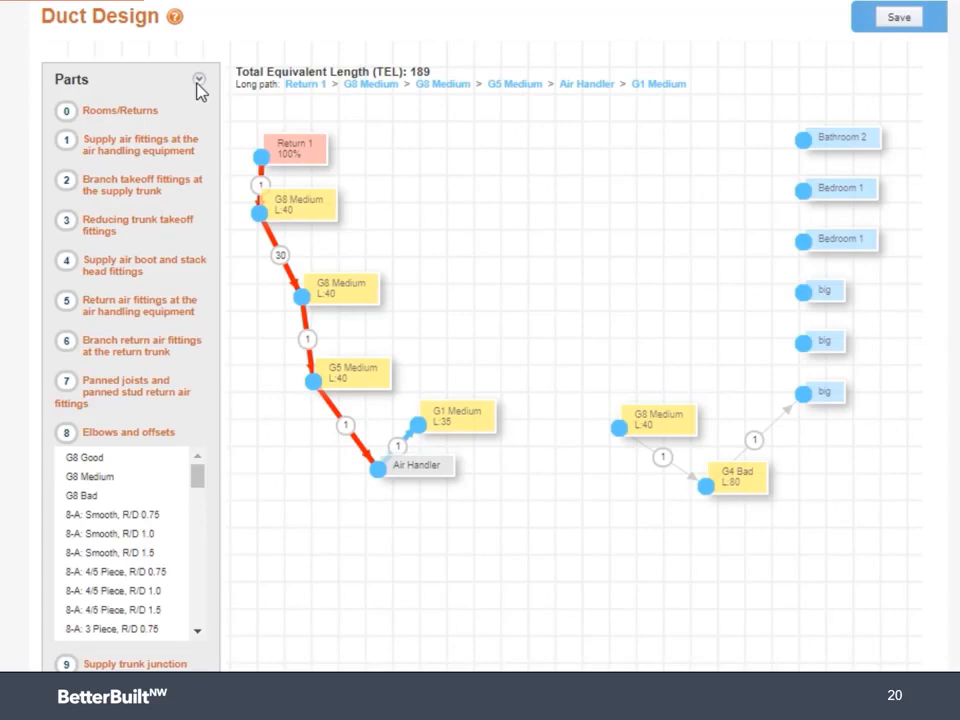
{"action": "left_click", "coordinate": [128, 187]}
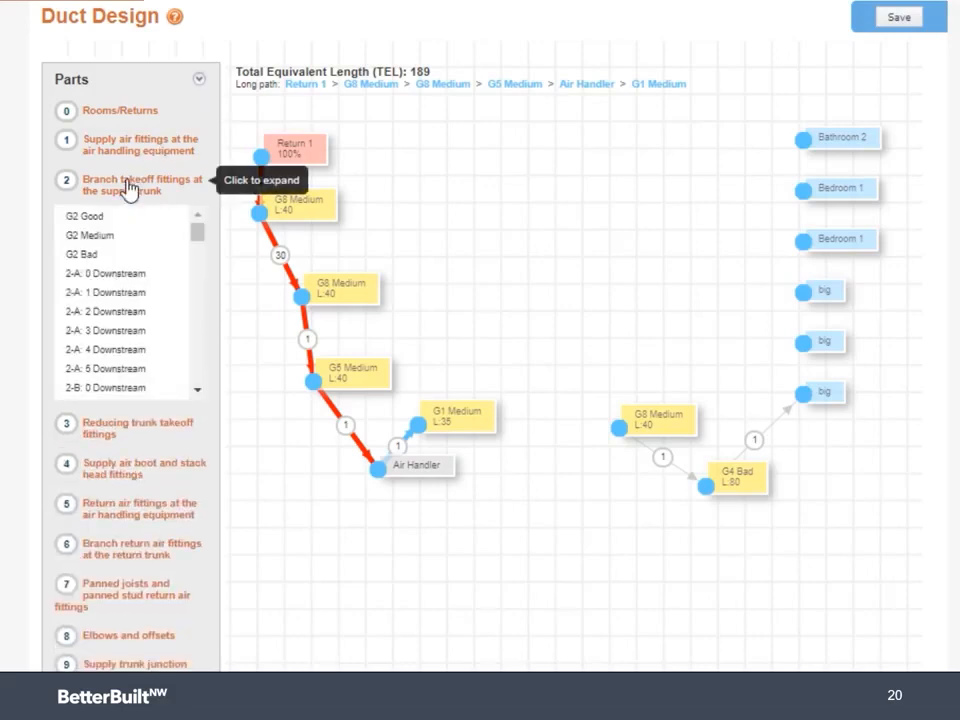
{"action": "left_click_drag", "start_coordinate": [111, 235], "coordinate": [600, 362]}
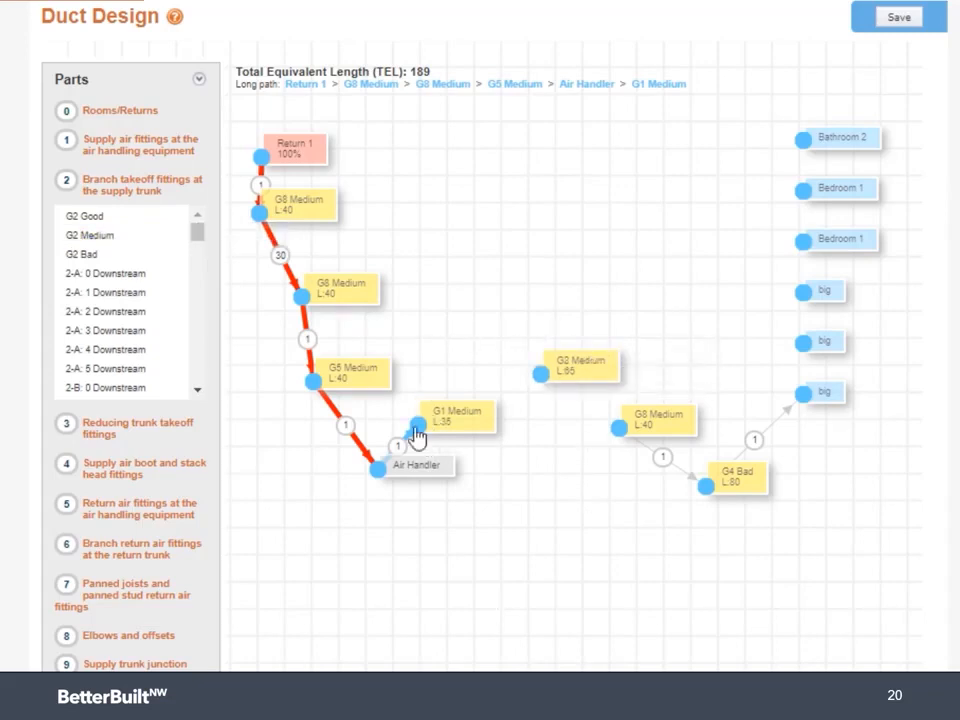
{"action": "left_click_drag", "start_coordinate": [417, 432], "coordinate": [541, 378]}
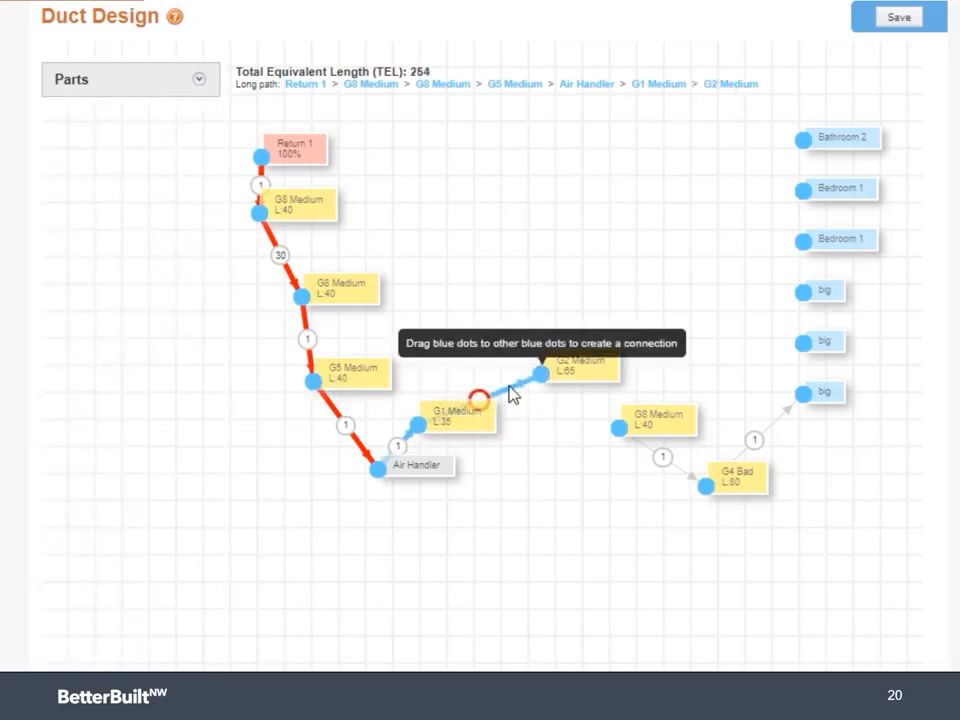
Move the G1 Medium fitting higher above the Air Handler and set the straight duct length between G1 Medium and G2 Medium to 30.
{"action": "left_click_drag", "start_coordinate": [476, 400], "coordinate": [452, 306]}
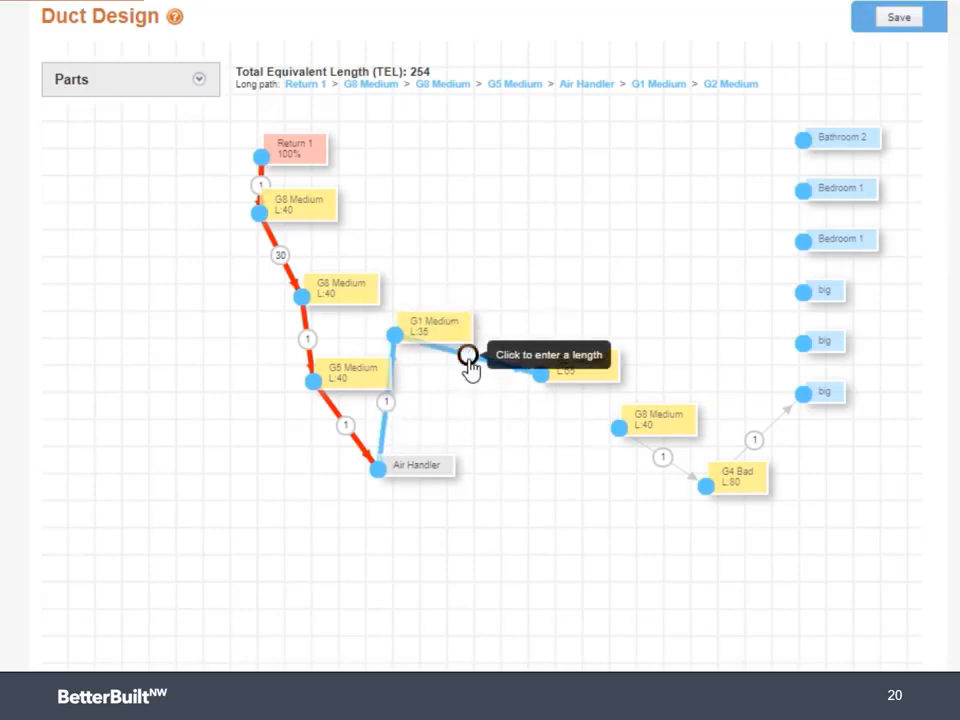
{"action": "left_click", "coordinate": [467, 357]}
{"action": "type", "text": "30"}
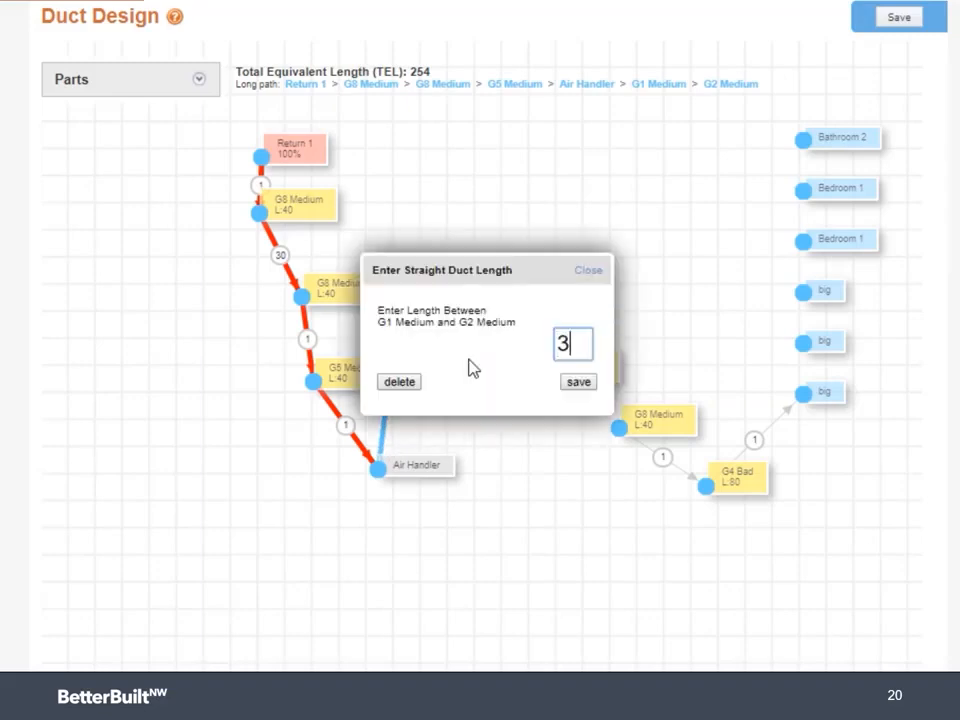
{"action": "left_click", "coordinate": [581, 385]}
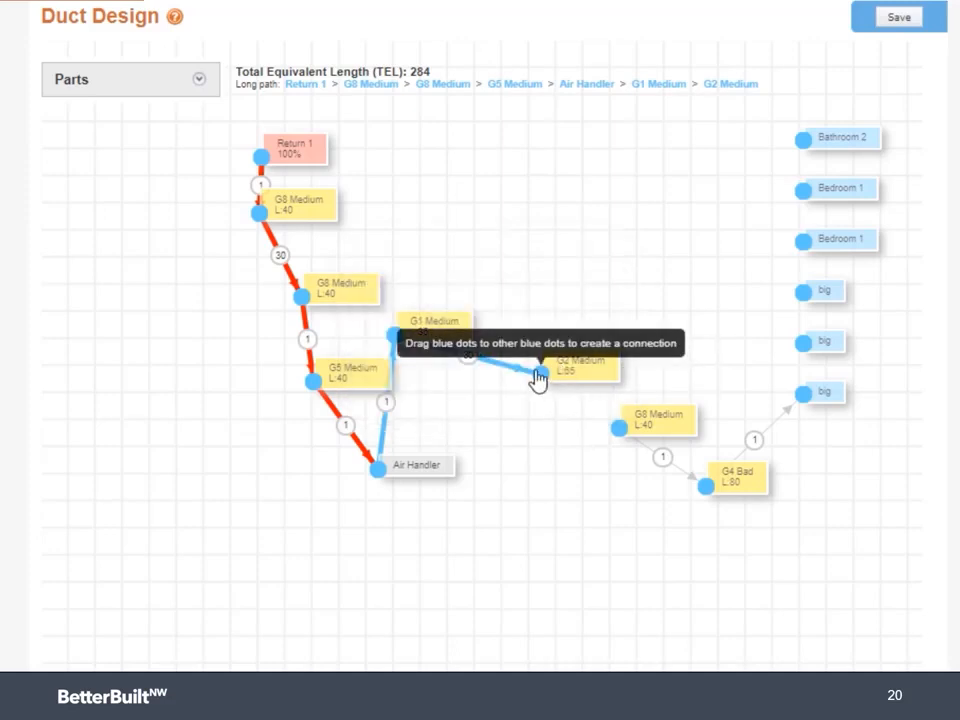
Connect the G2 Medium takeoff to the G8 Medium elbow feeding the G4 Bad boot with a straight duct length of 10.
{"action": "left_click_drag", "start_coordinate": [538, 378], "coordinate": [617, 437]}
{"action": "left_click", "coordinate": [579, 426]}
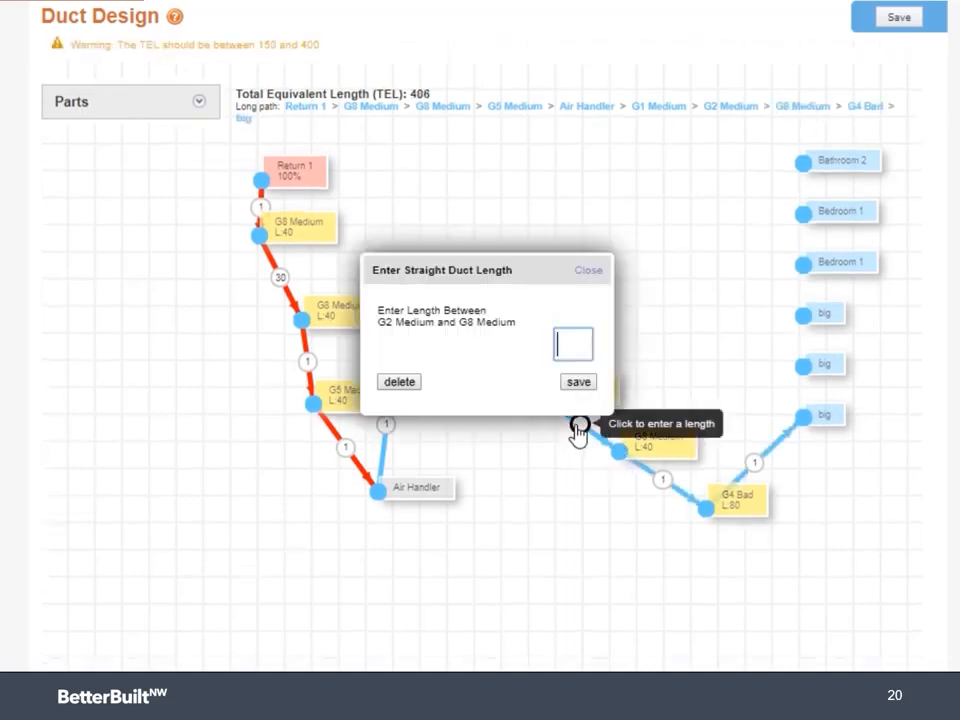
{"action": "type", "text": "10"}
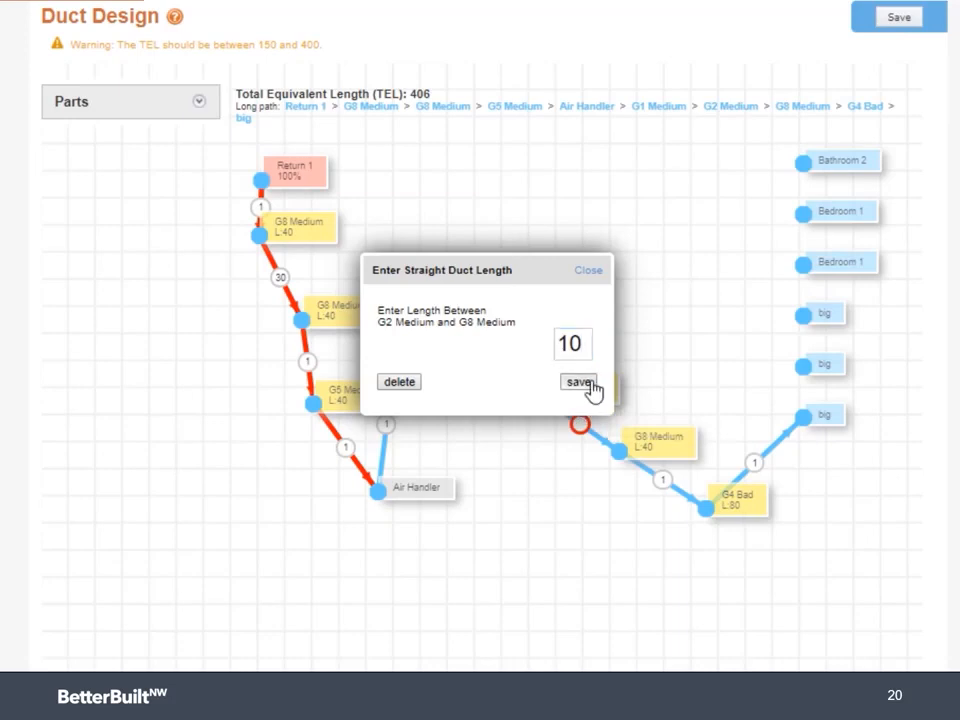
{"action": "left_click", "coordinate": [578, 383]}
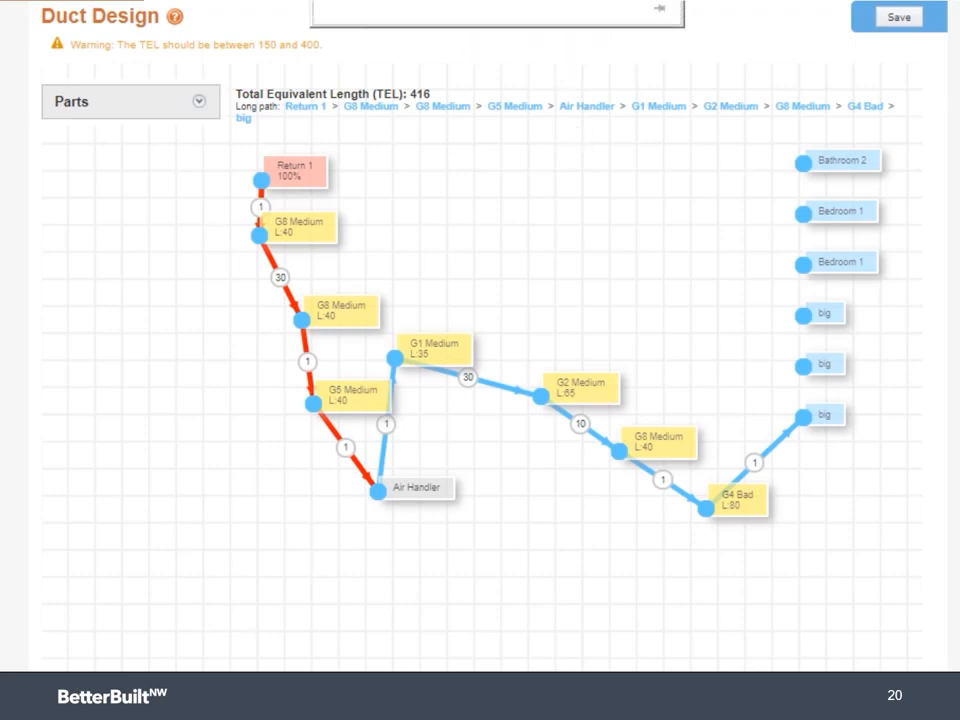
Save the duct design with all rooms connected to the G2 Medium takeoff.
{"action": "key", "text": "Right"}
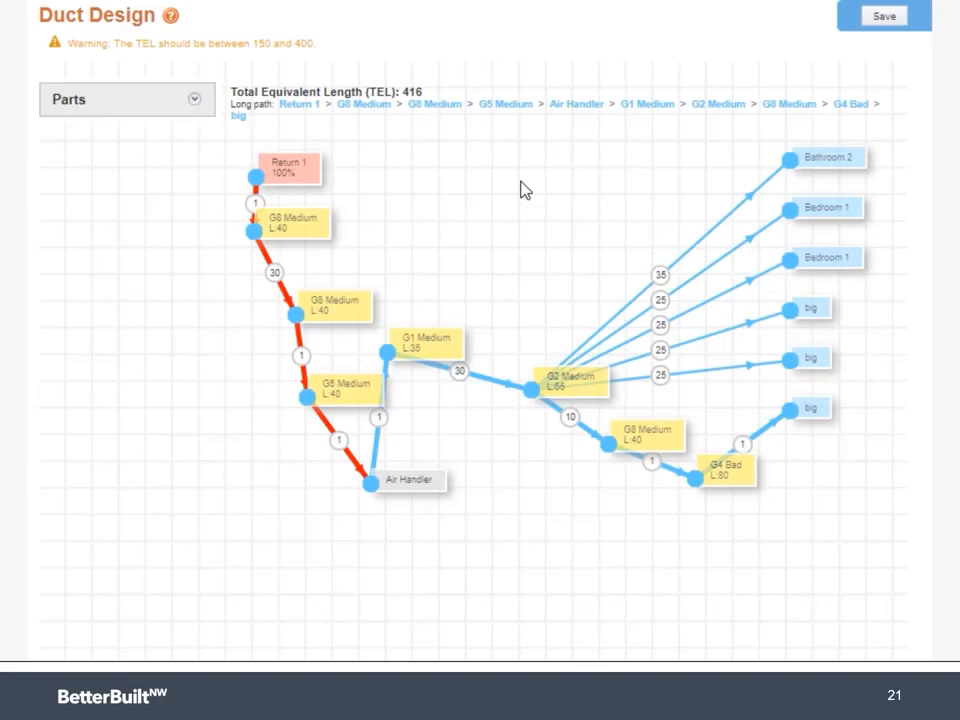
{"action": "left_click", "coordinate": [895, 17]}
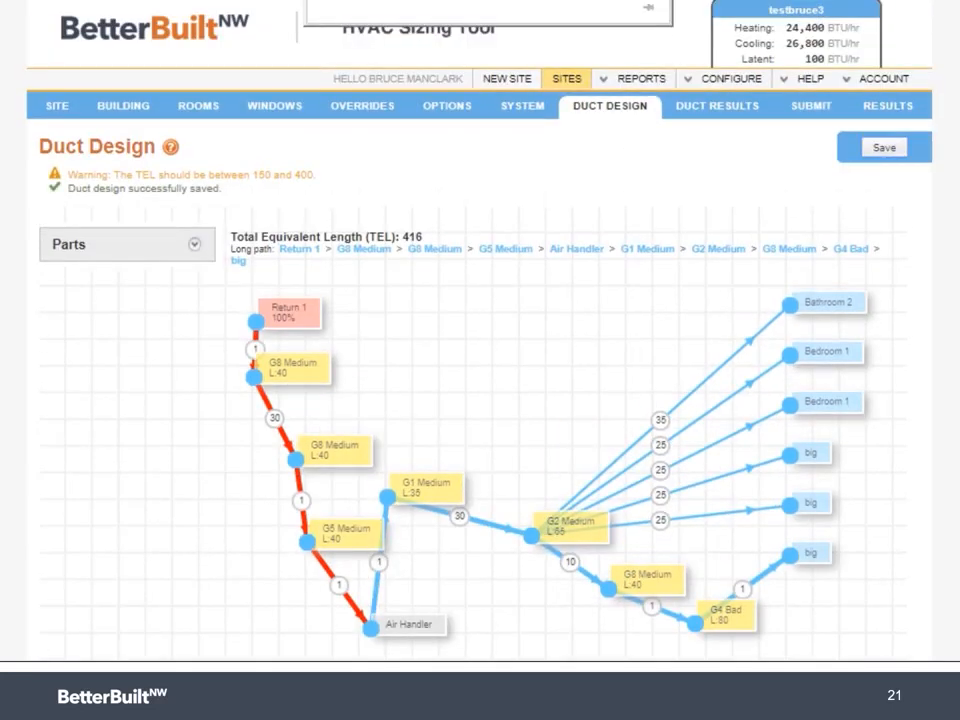
{"action": "key", "text": "Right"}
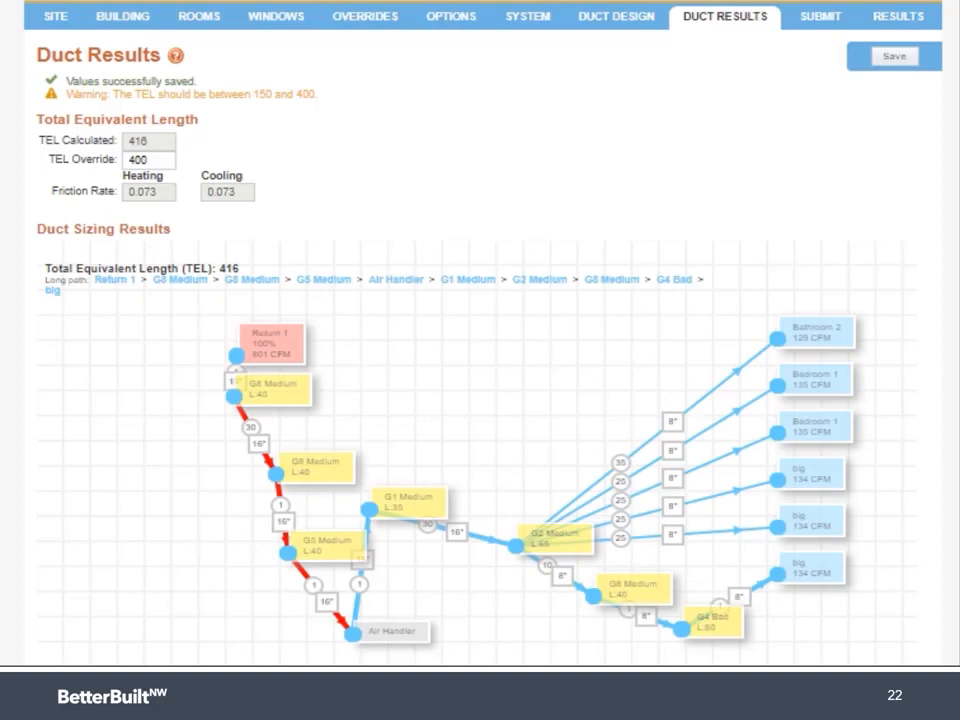
{"action": "key", "text": "Right"}
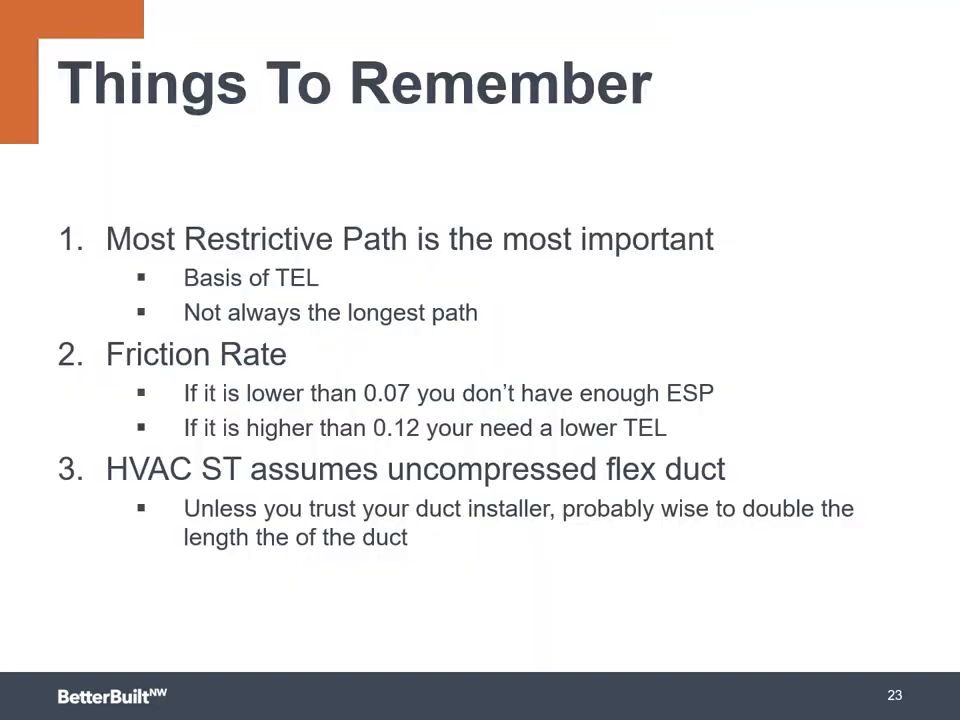